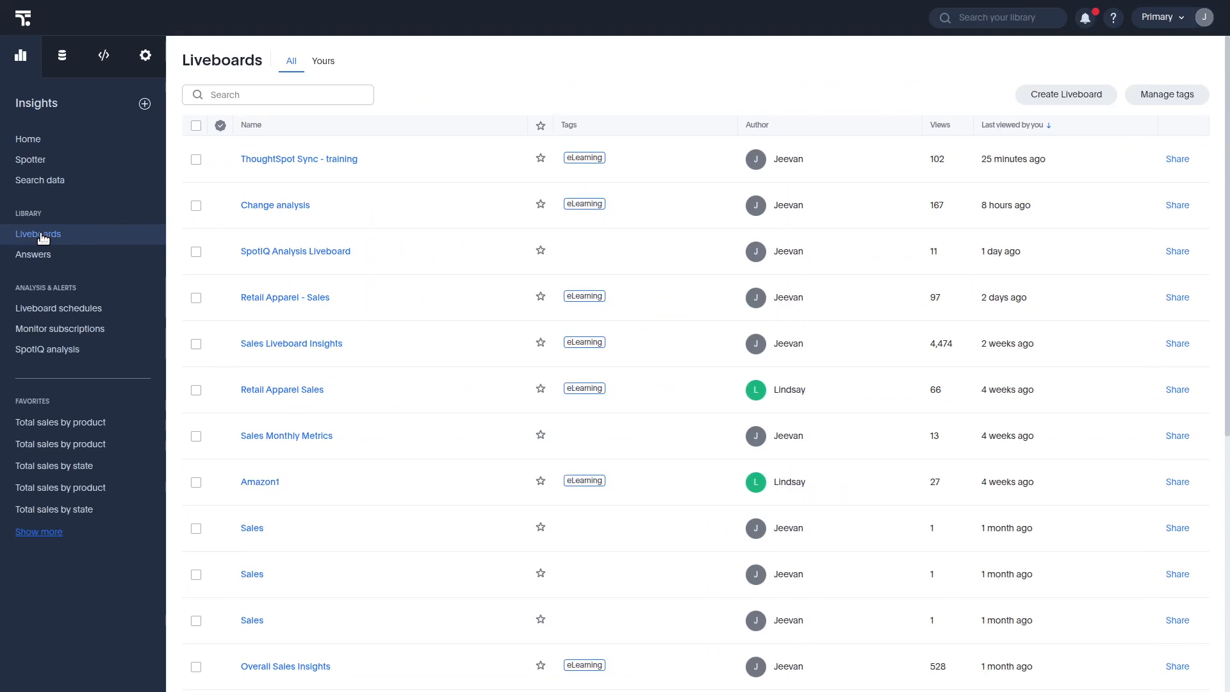
Search the liveboards for "Sync" and open the ThoughtSpot Sync - training liveboard
click(242, 96)
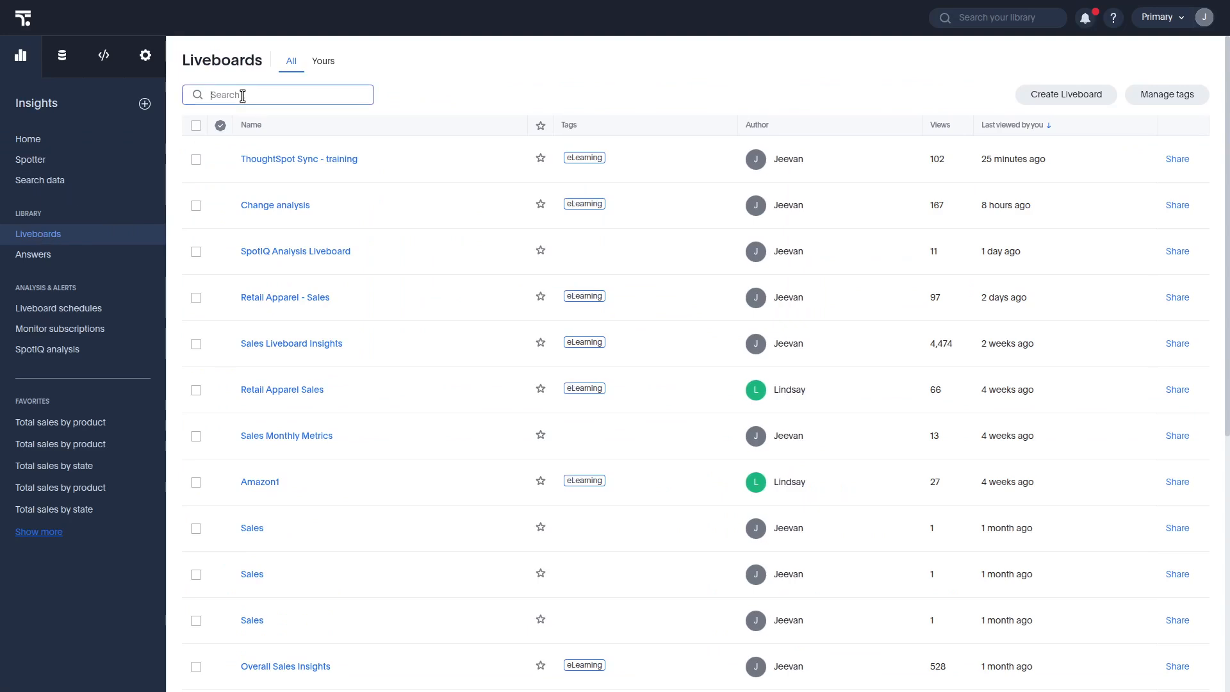
text(Sync)
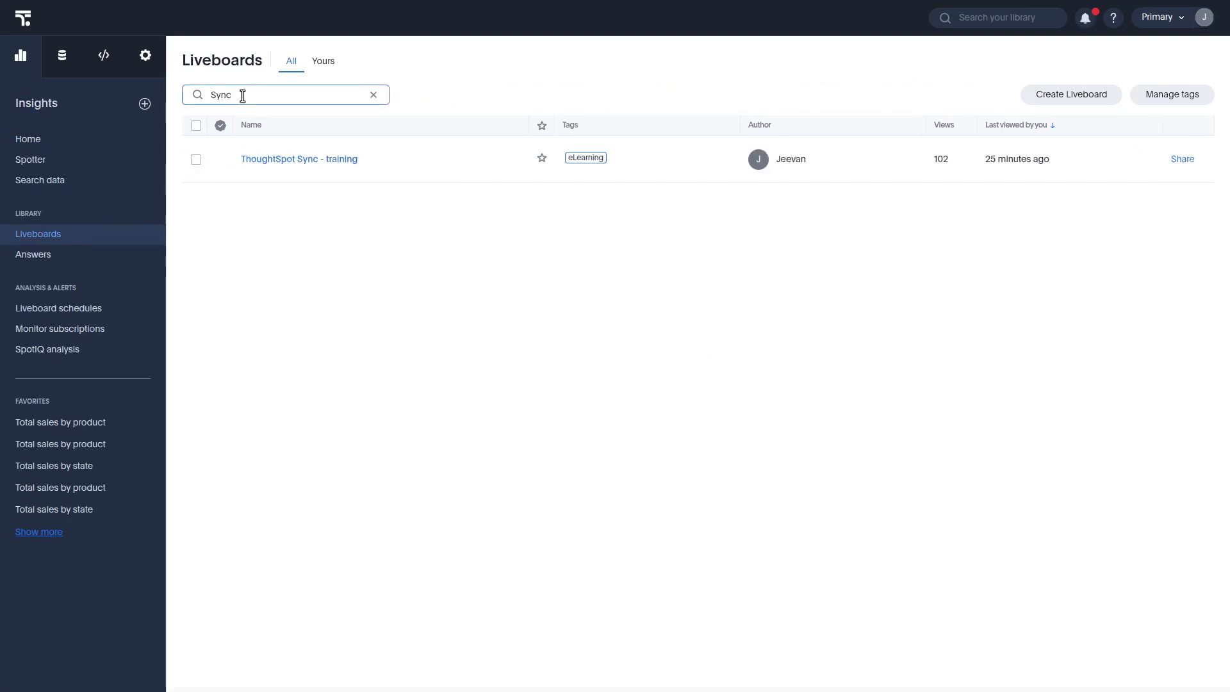
click(277, 160)
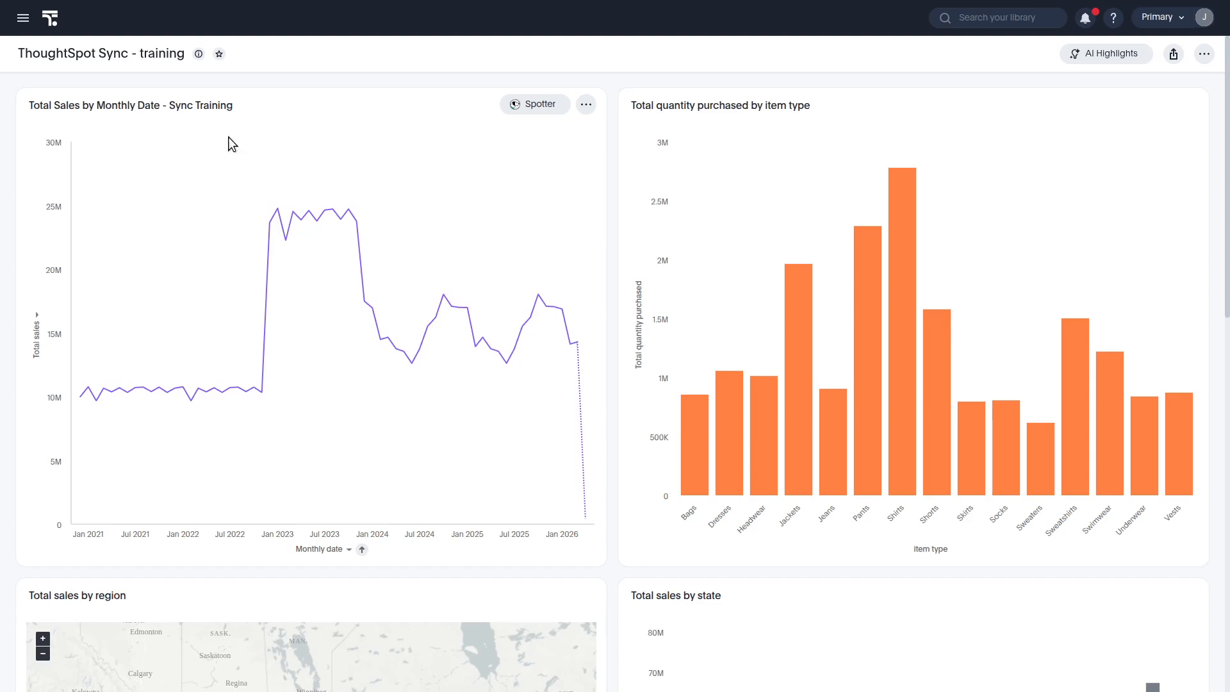
Start syncing the Total Sales by Monthly Date - Sync Training chart to another app, choosing Slack
click(586, 106)
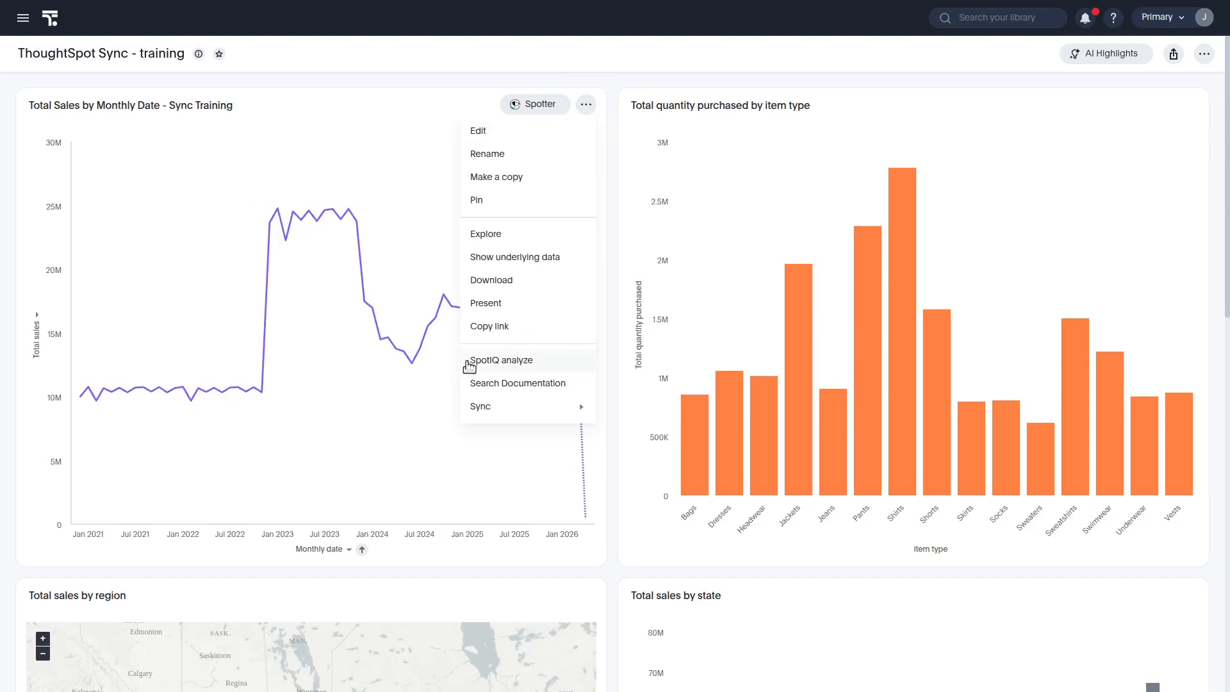
mouse_move(479, 410)
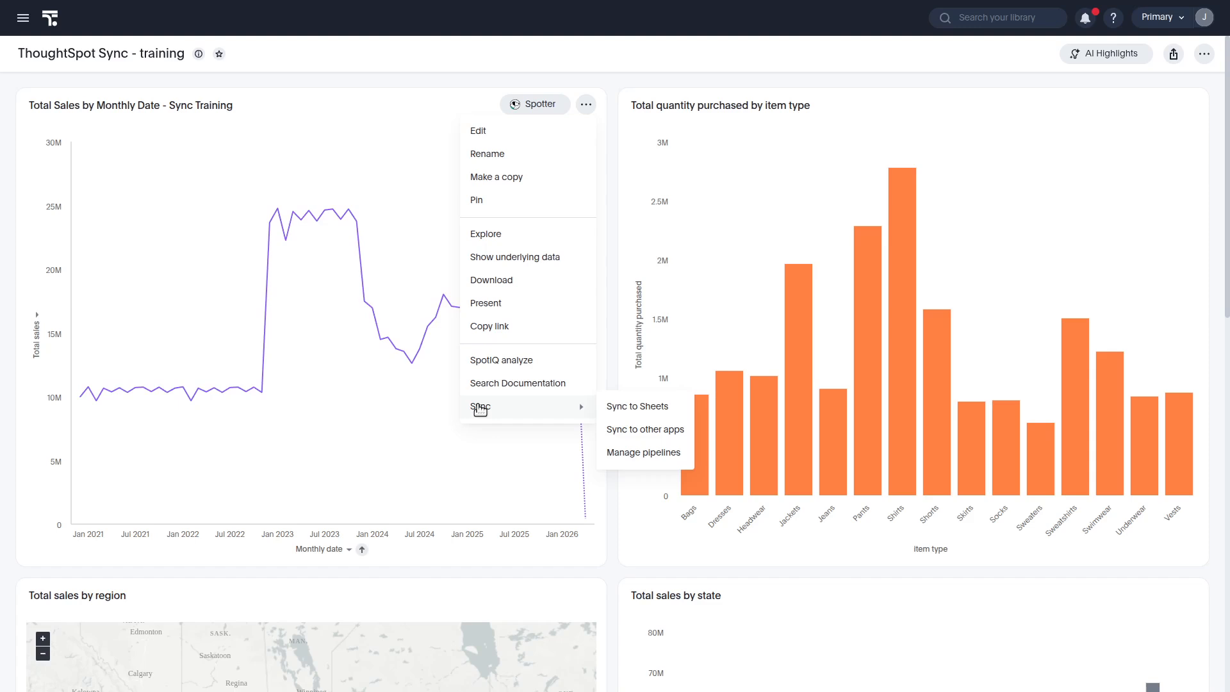
click(655, 433)
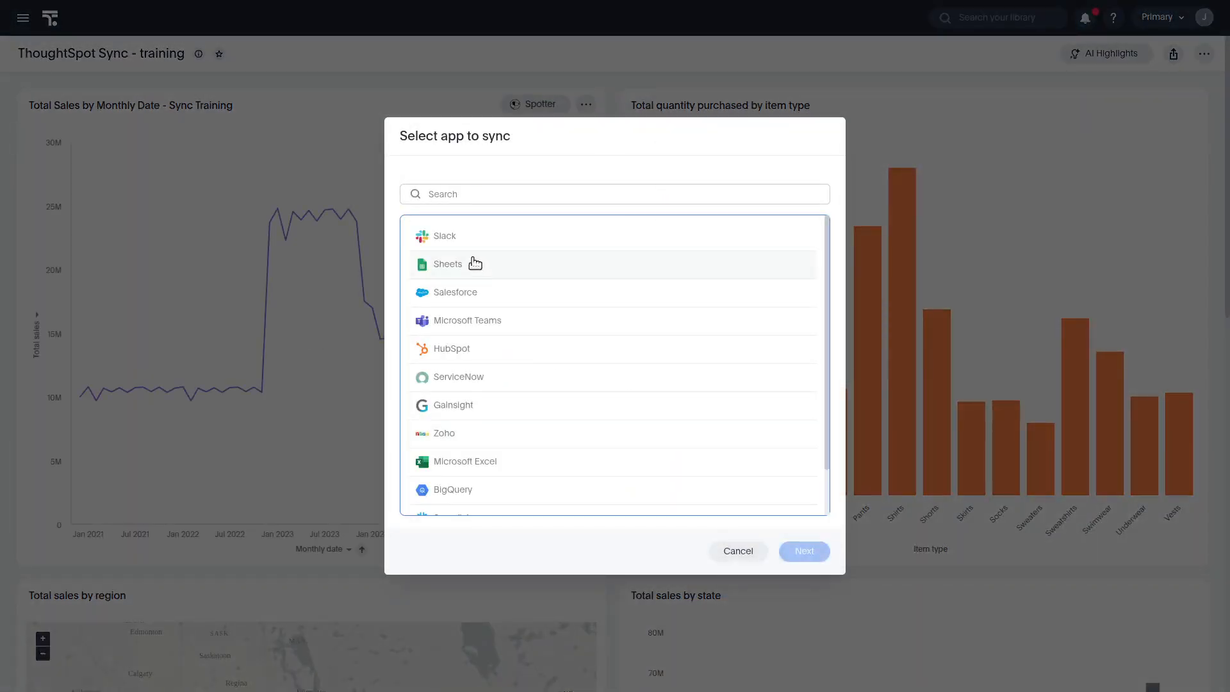
click(456, 241)
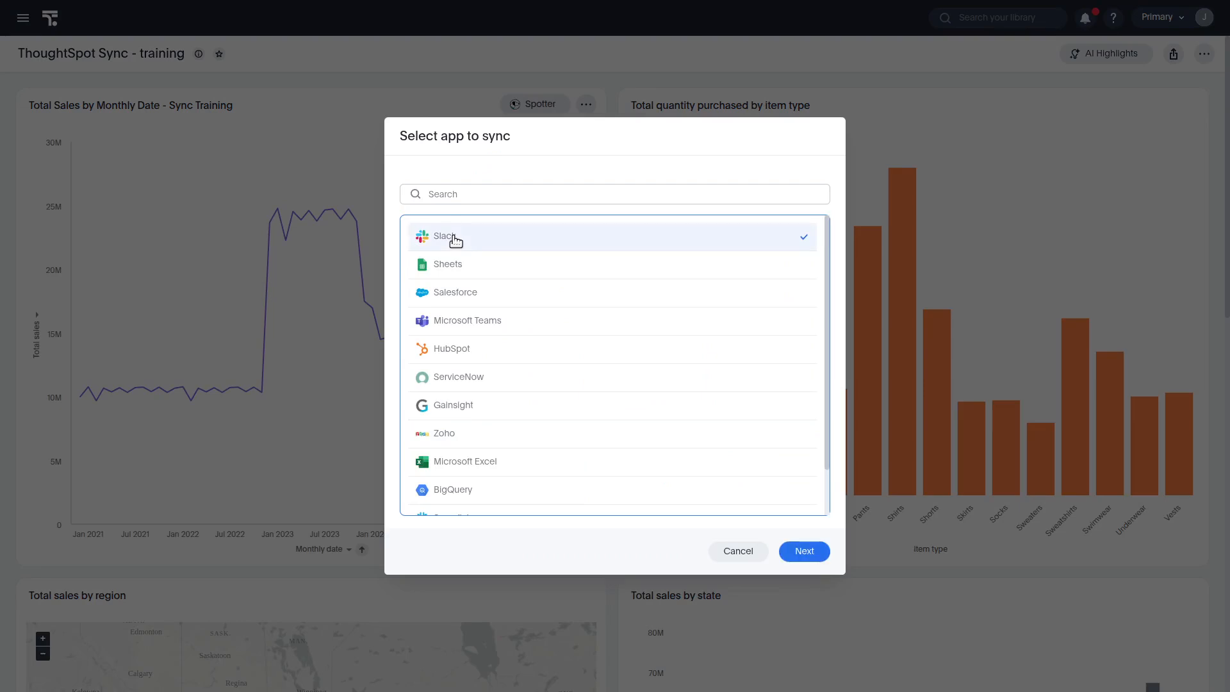
click(815, 552)
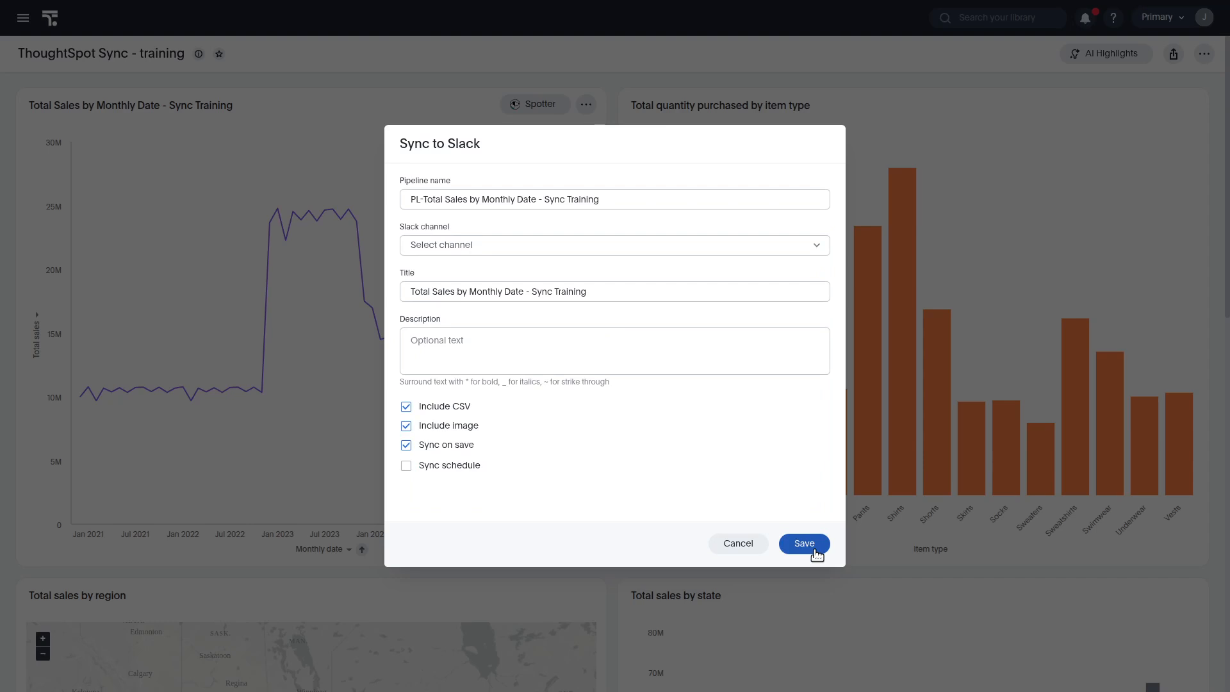
Set the pipeline's Slack channel to training-test by searching the channel list for "training"
click(454, 248)
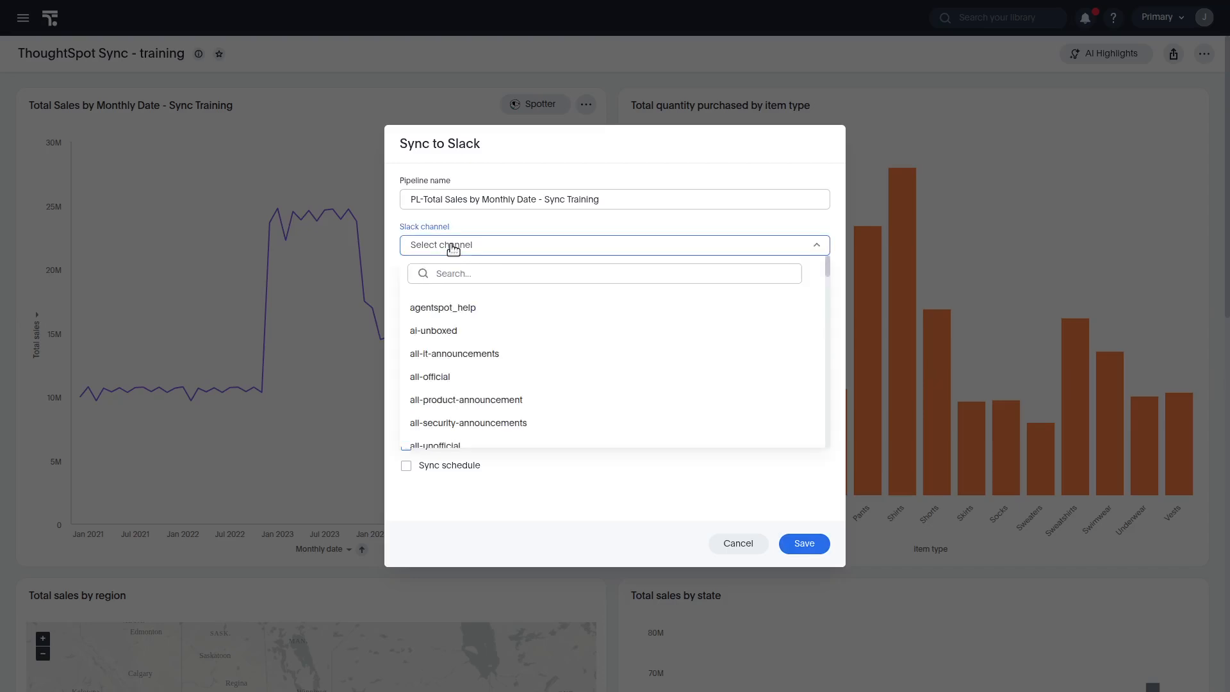
click(473, 275)
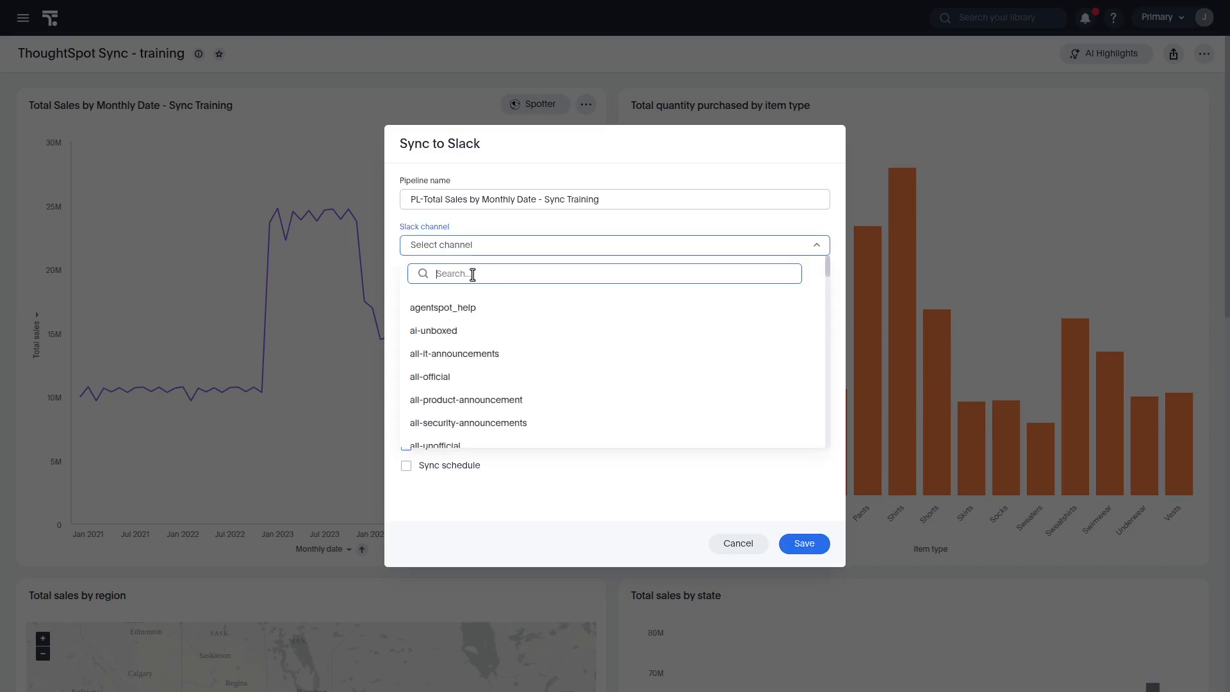
text(training)
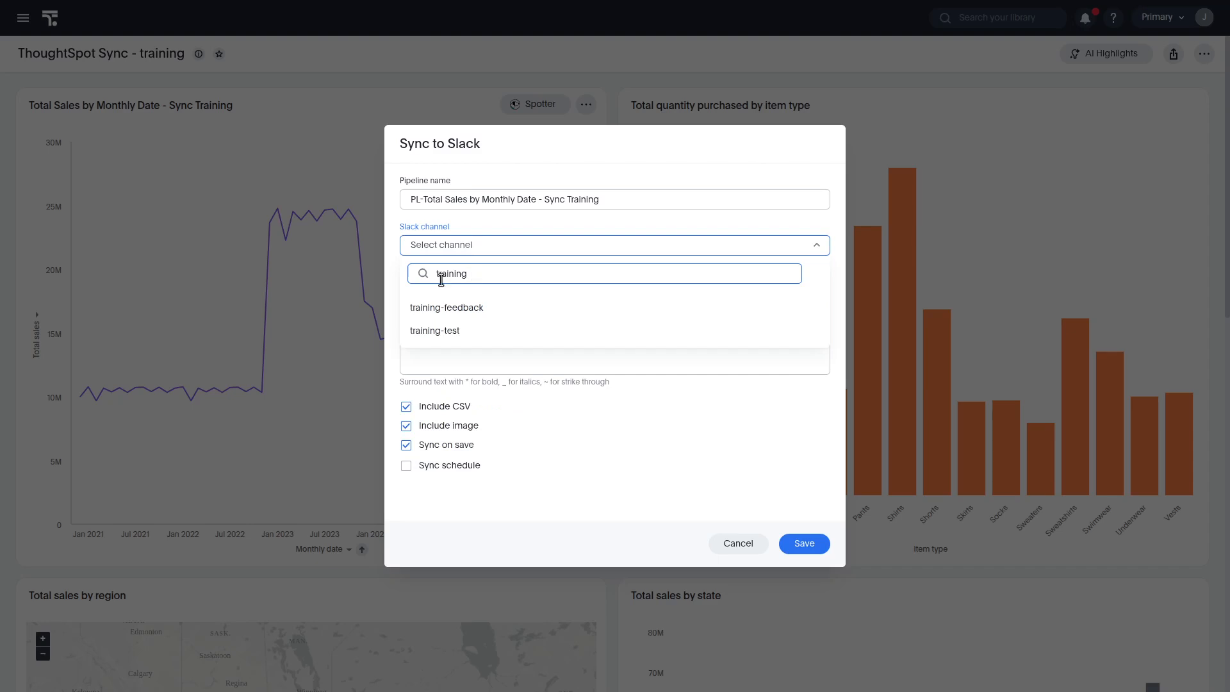
click(439, 330)
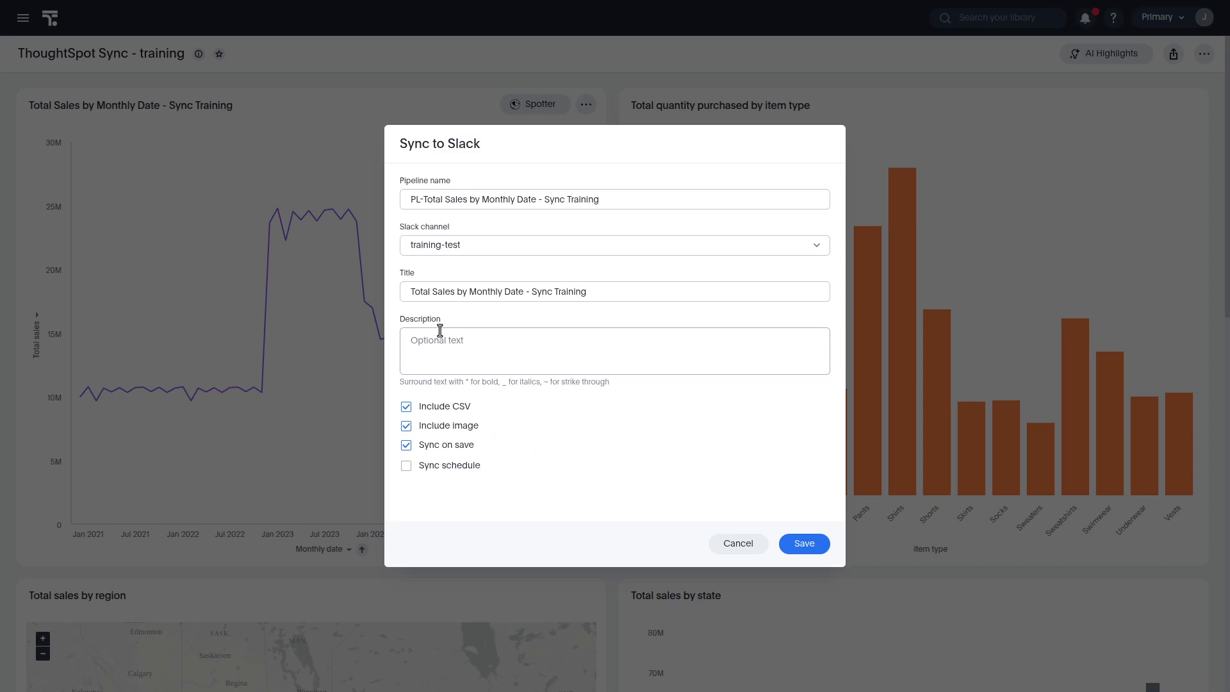
Enable Sync schedule with its default daily timing and save the Slack pipeline
click(407, 466)
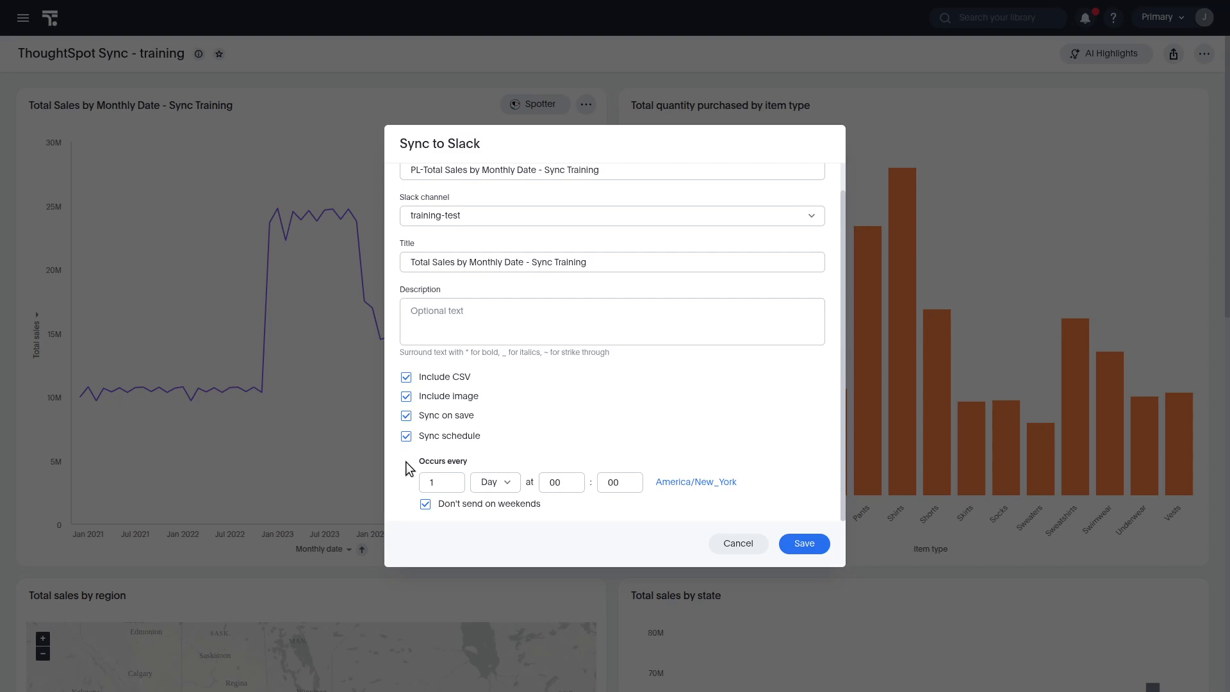
click(808, 544)
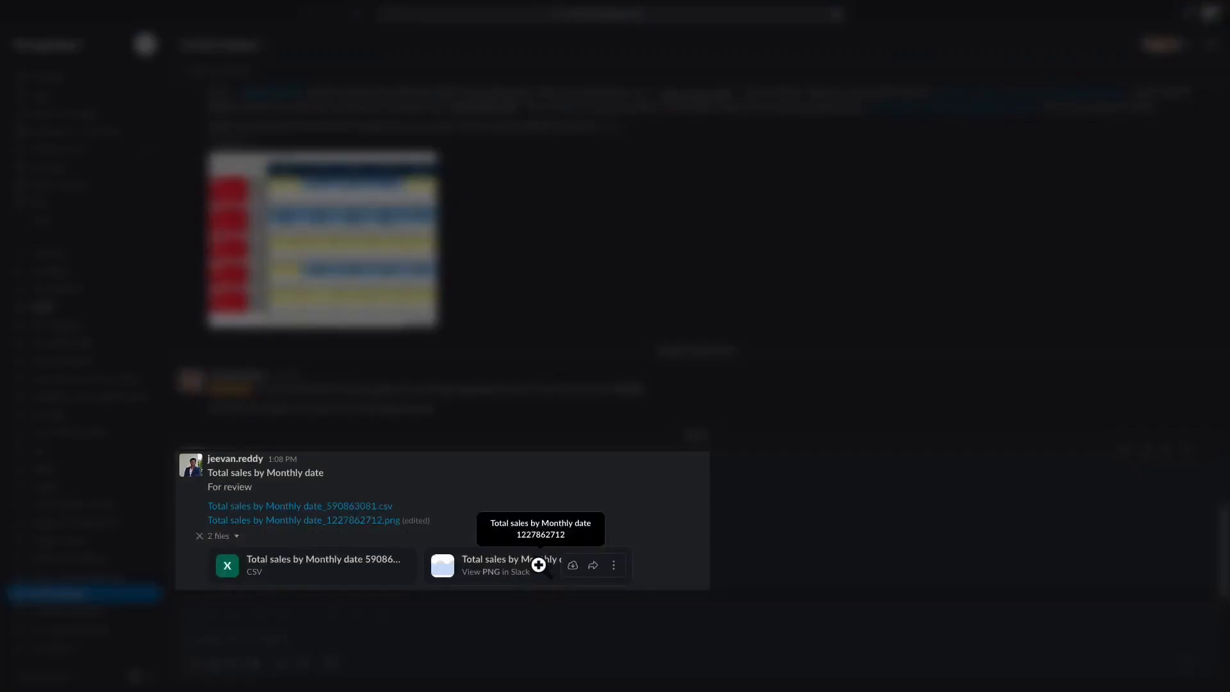
In Slack, preview the synced chart image, close it, and download the synced CSV file
click(539, 565)
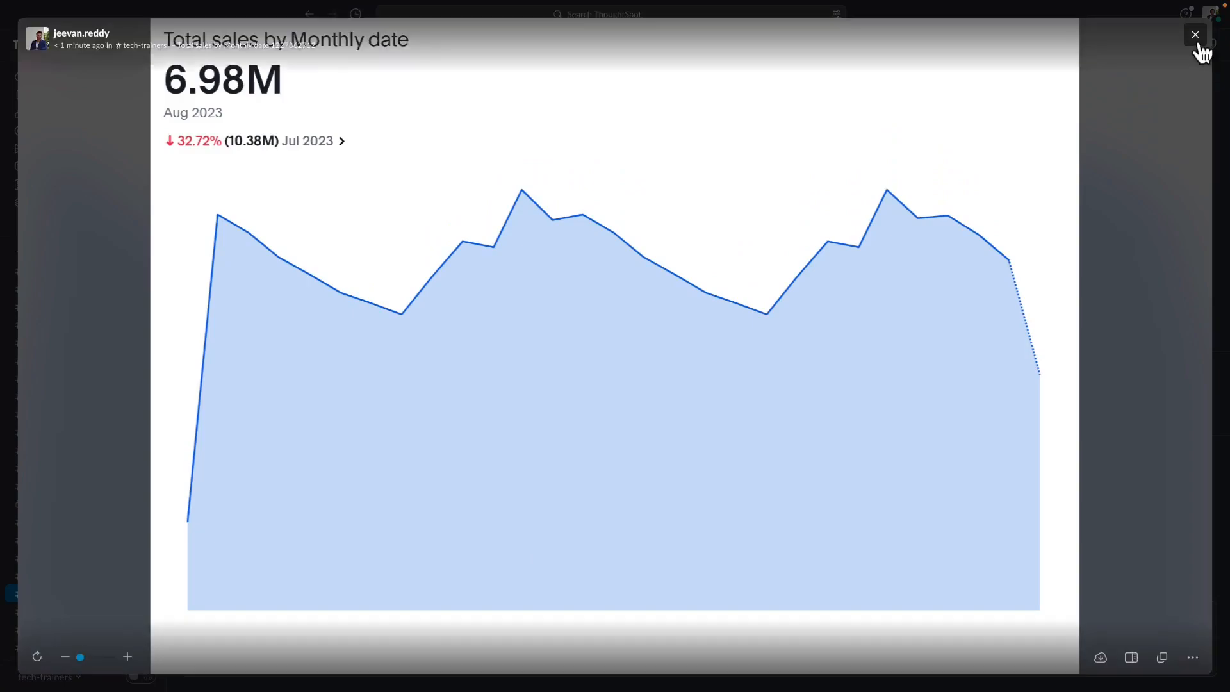
click(1195, 39)
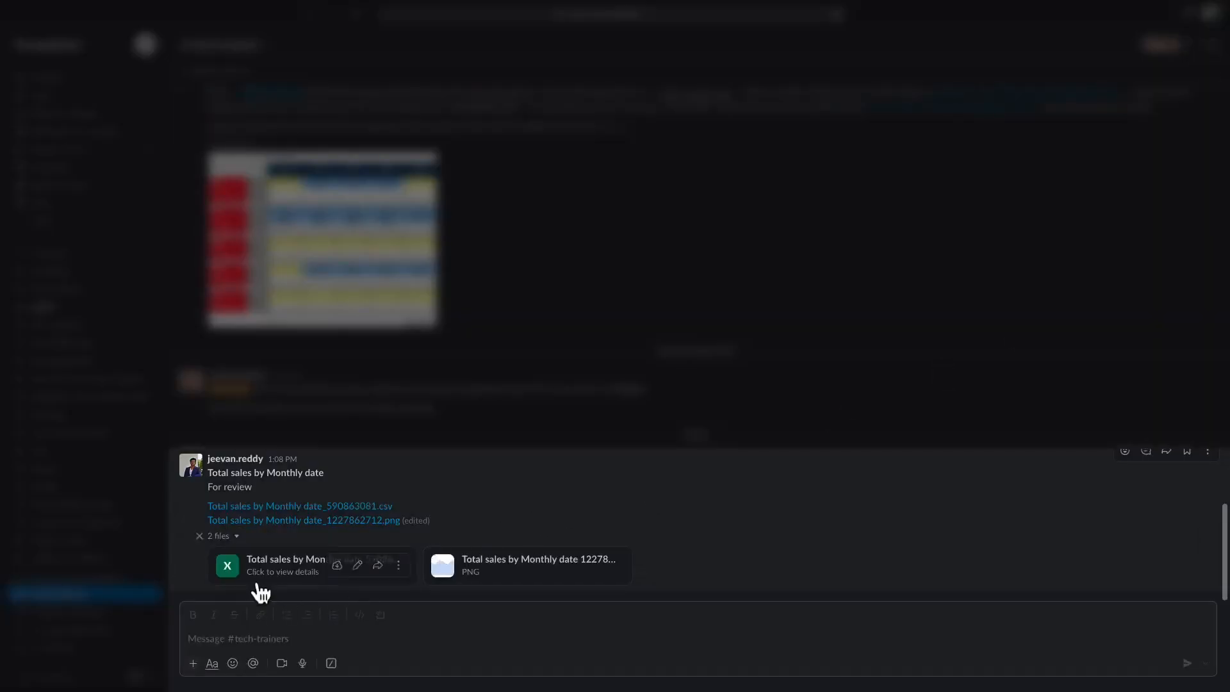
click(336, 566)
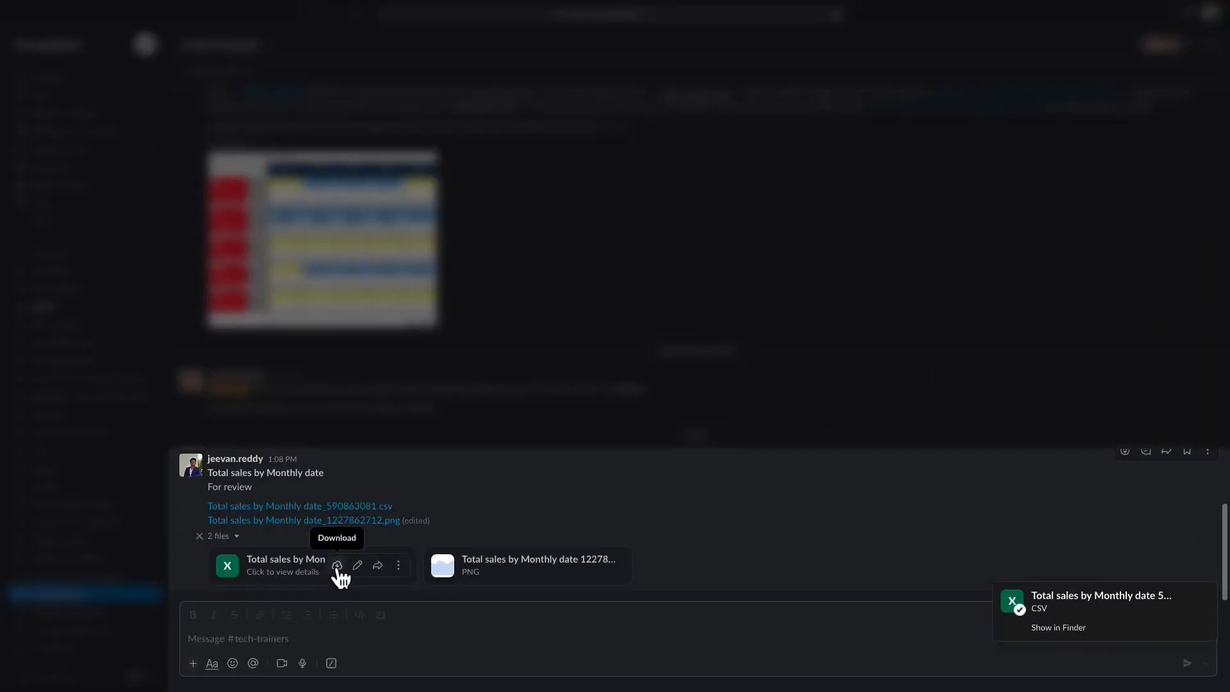
click(1095, 613)
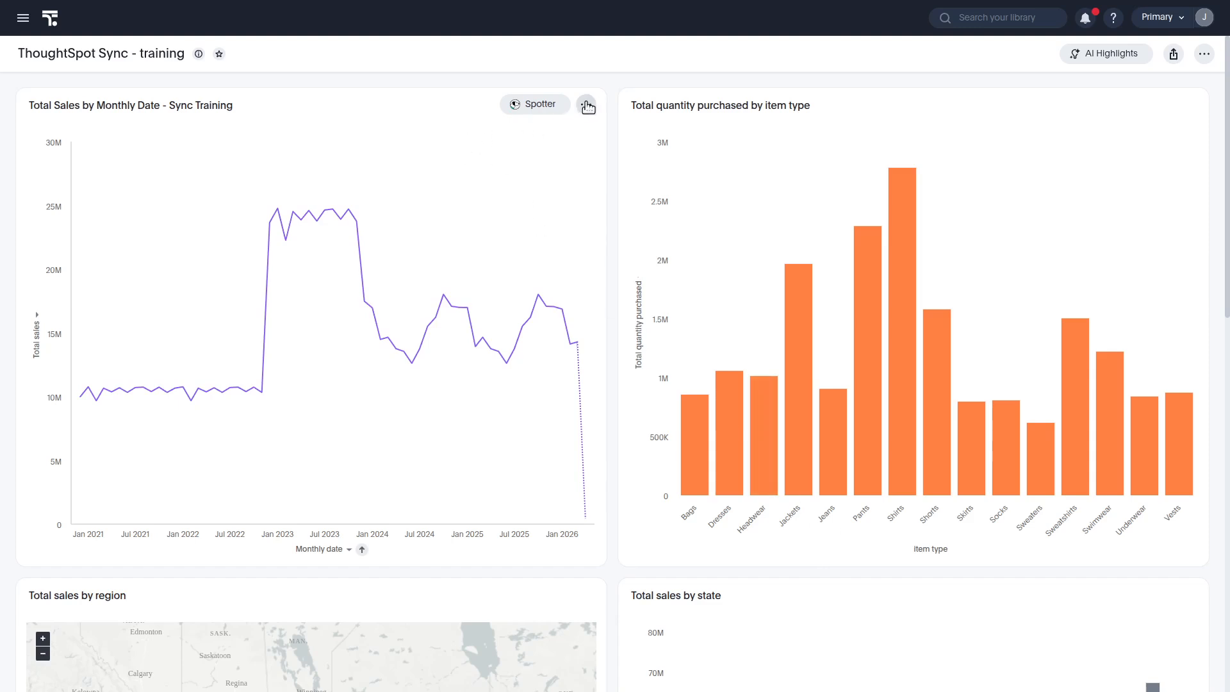
Review the chart's existing pipelines and the options of the newest one, then close the list
click(586, 106)
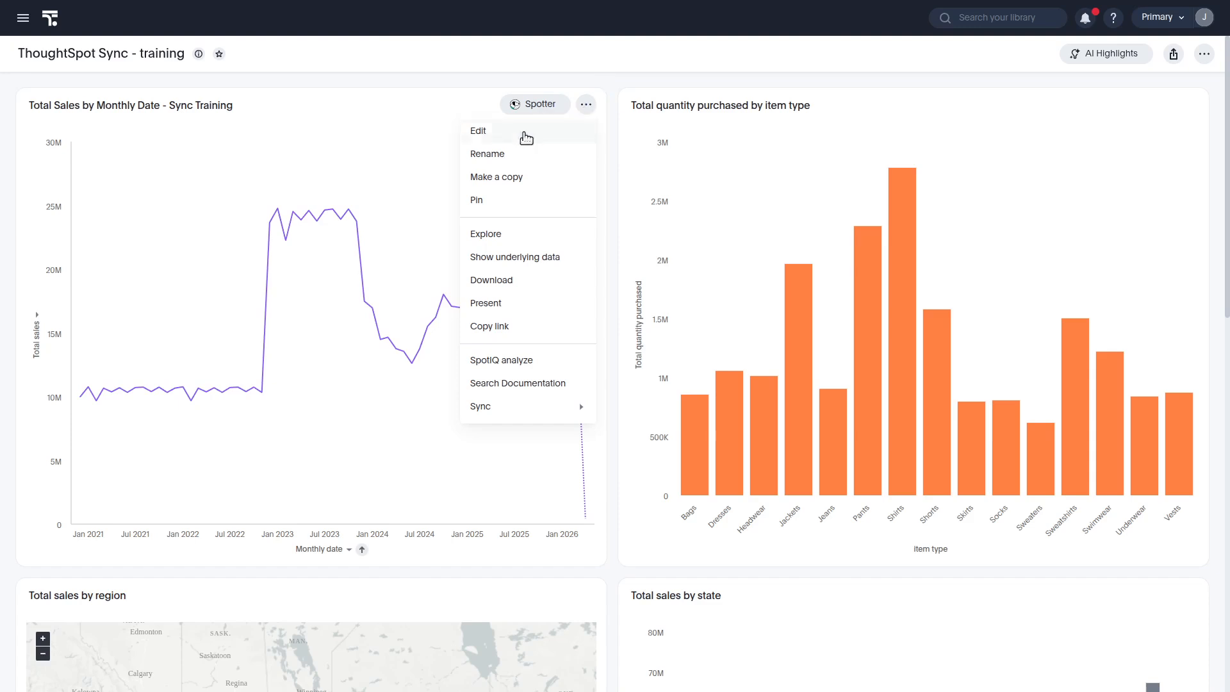
mouse_move(544, 409)
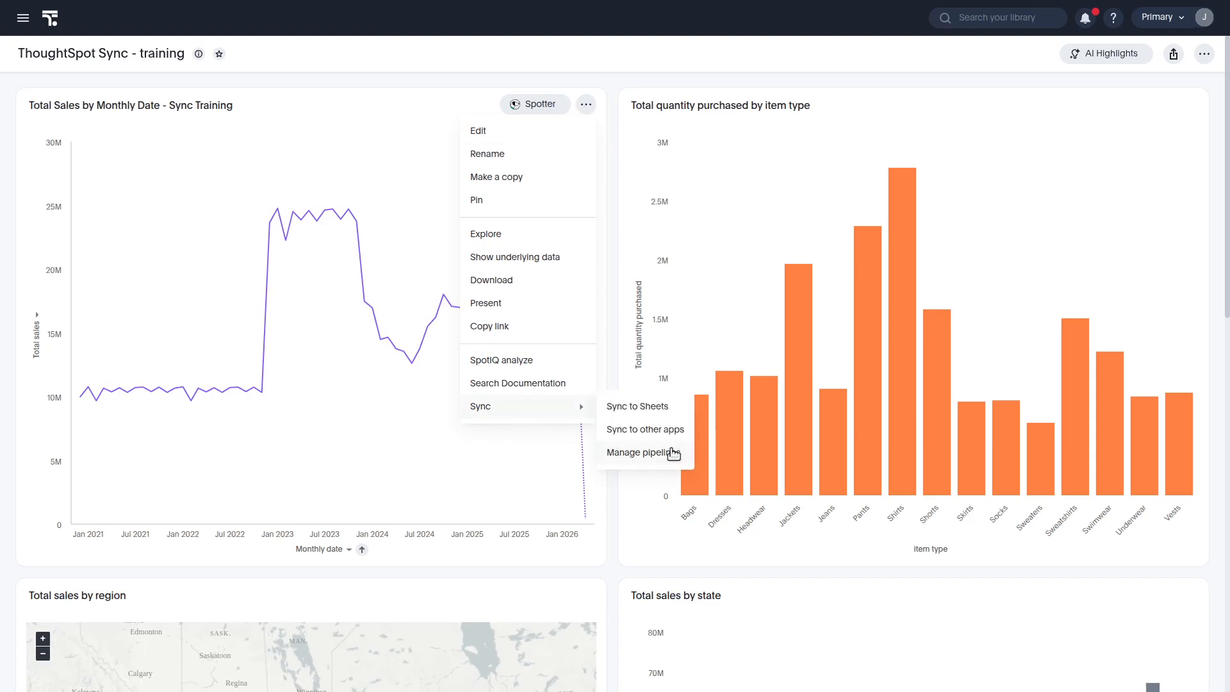
click(672, 454)
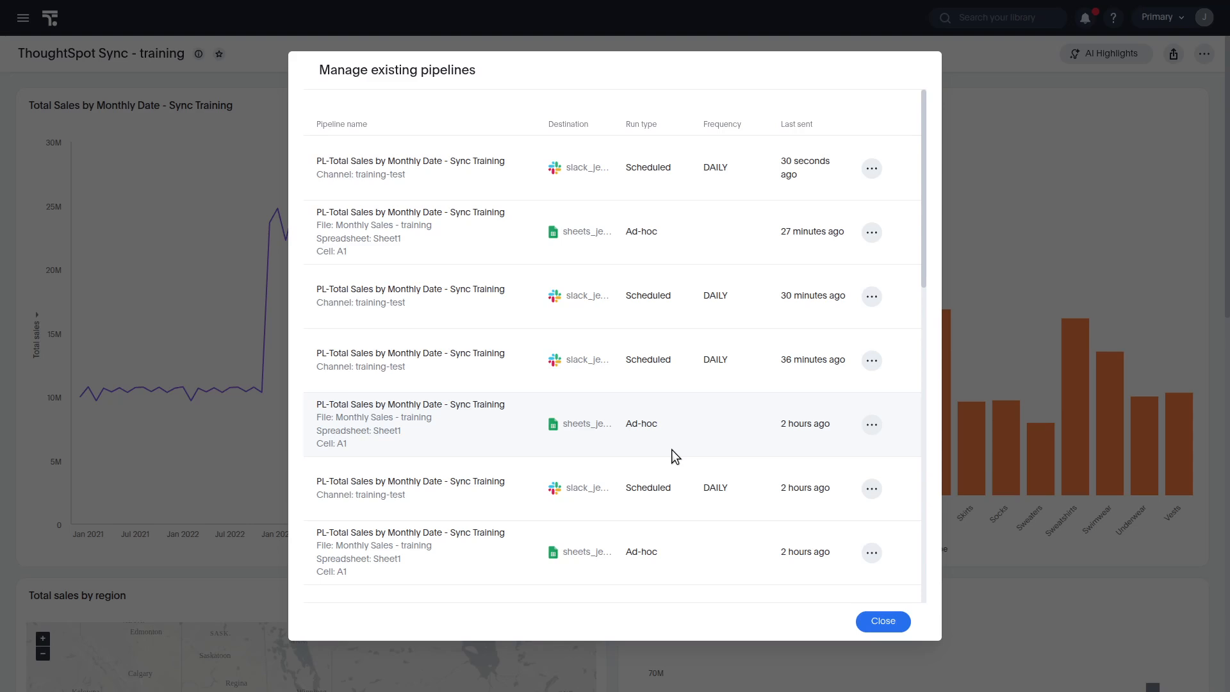
click(872, 169)
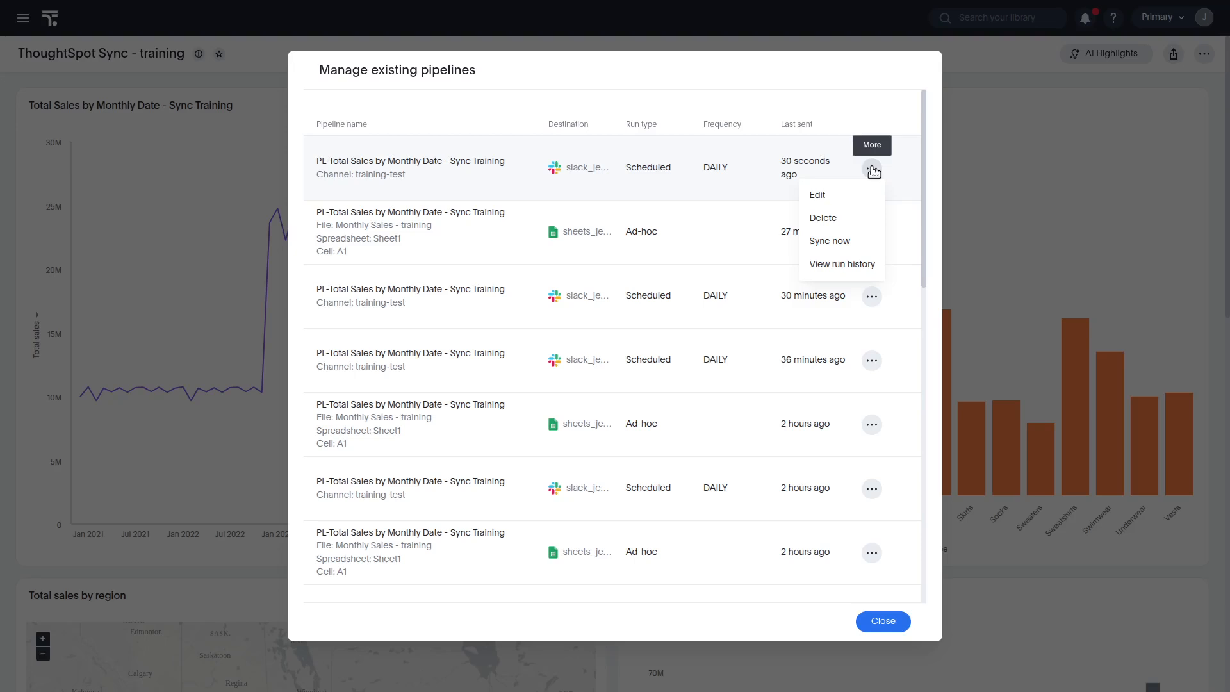
click(884, 622)
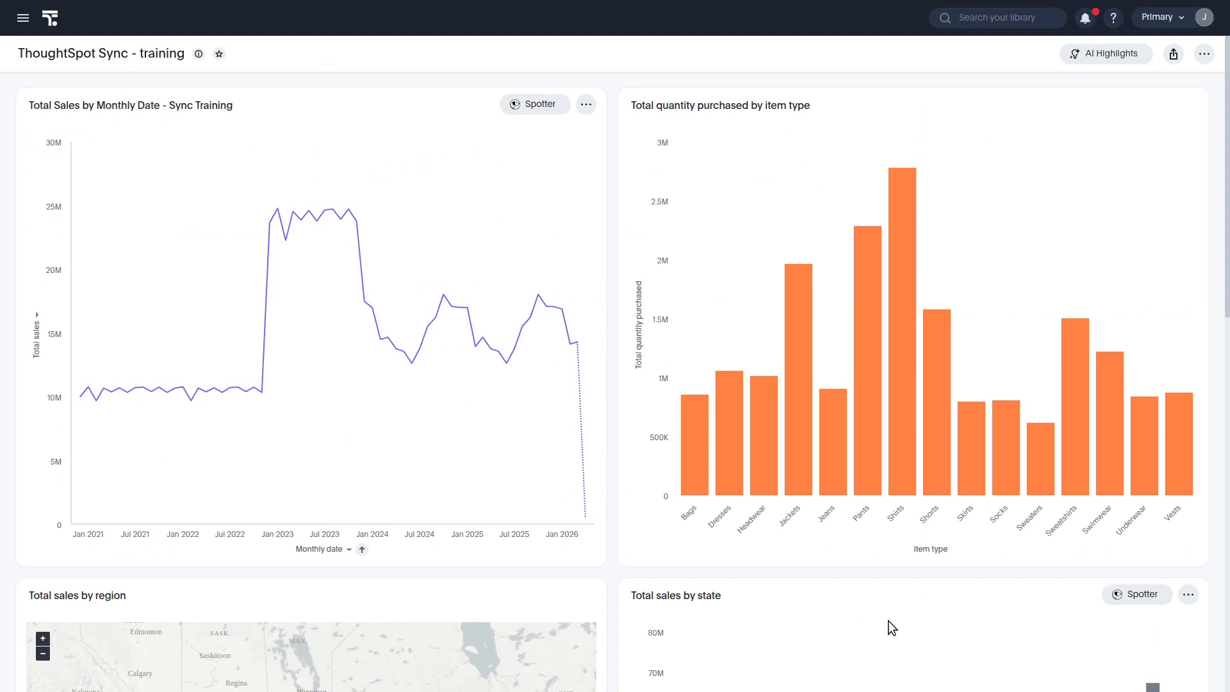
Browse the data workspace Sync page's pipelines, the New pipeline form, and the sync activity log
click(24, 19)
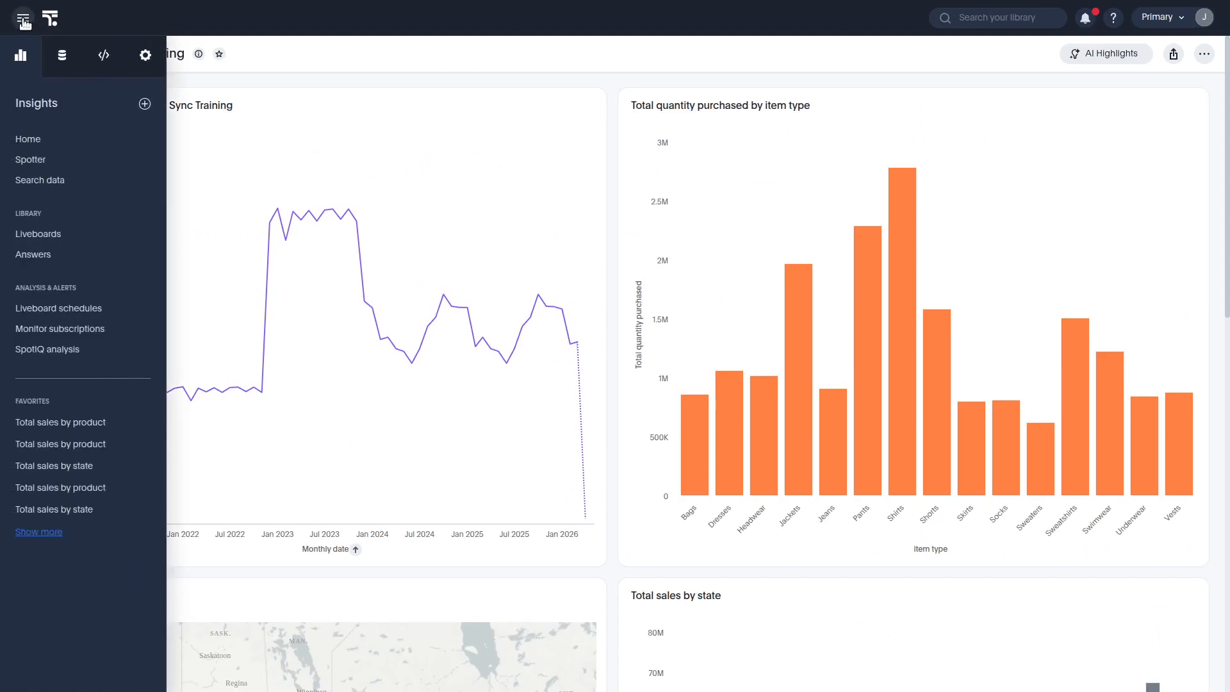
click(64, 58)
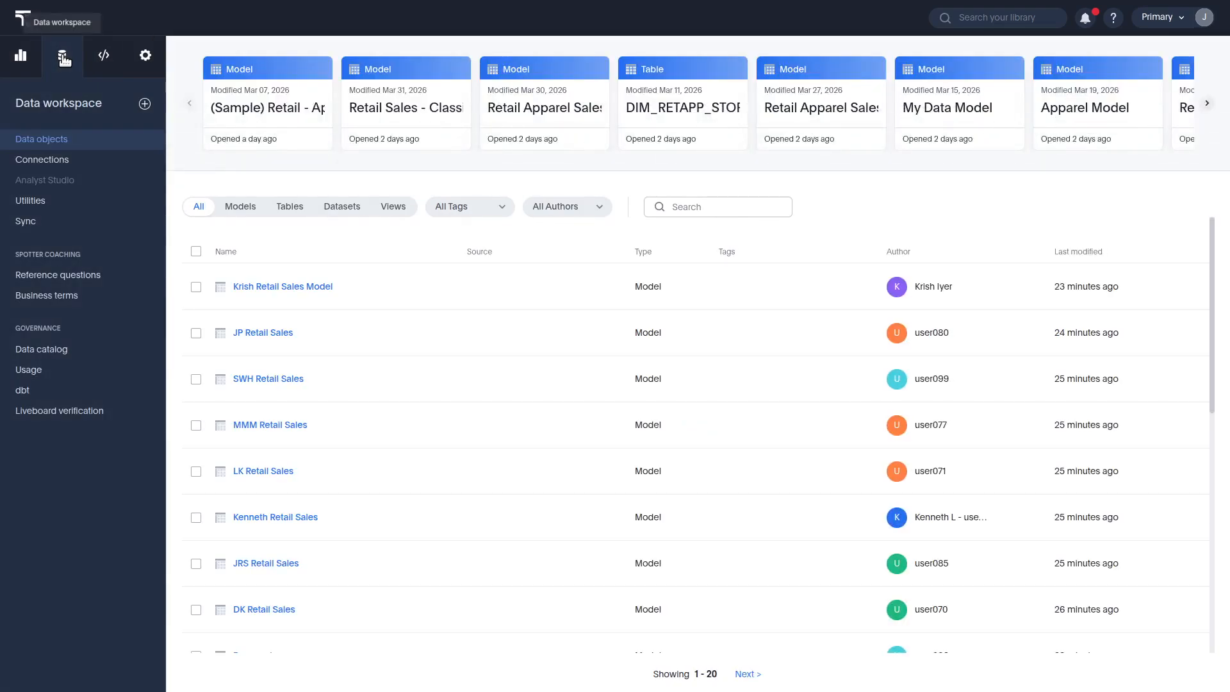
click(27, 224)
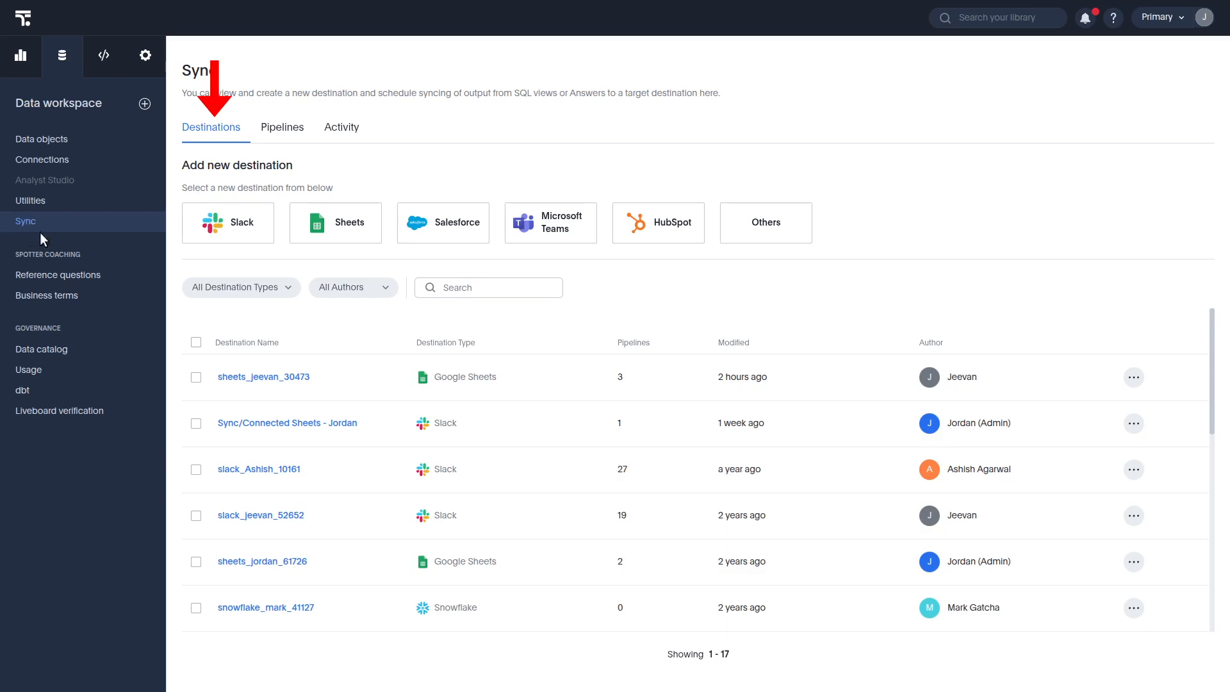
click(283, 135)
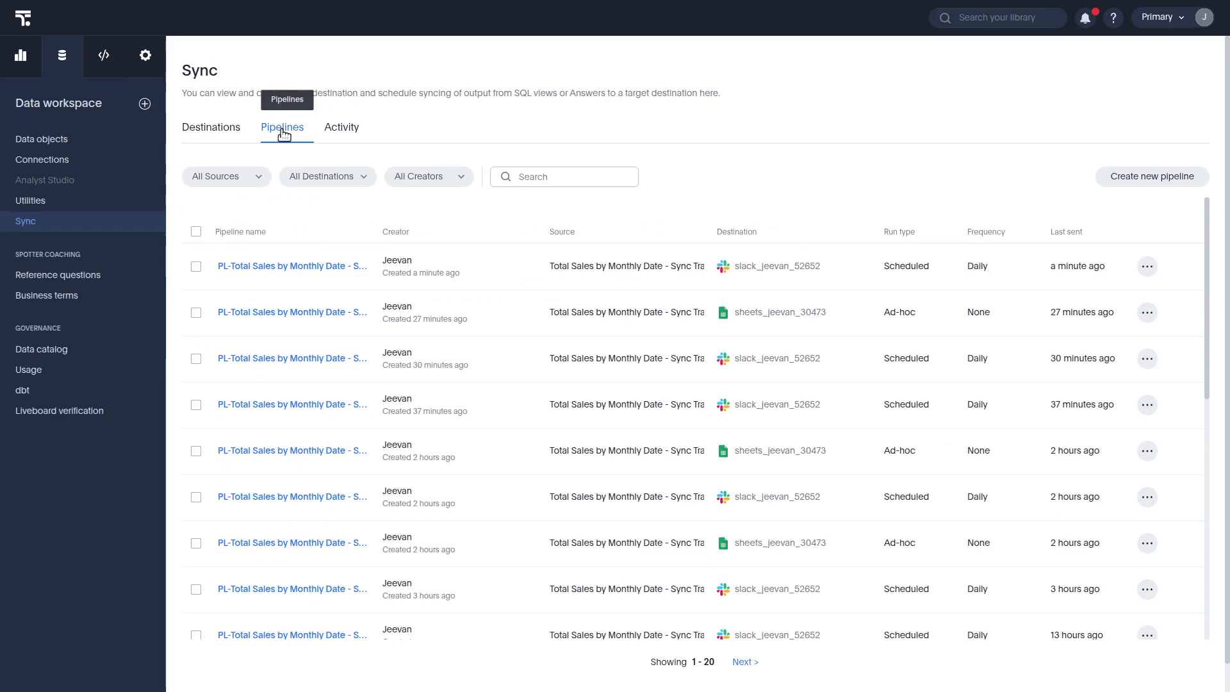
click(1132, 175)
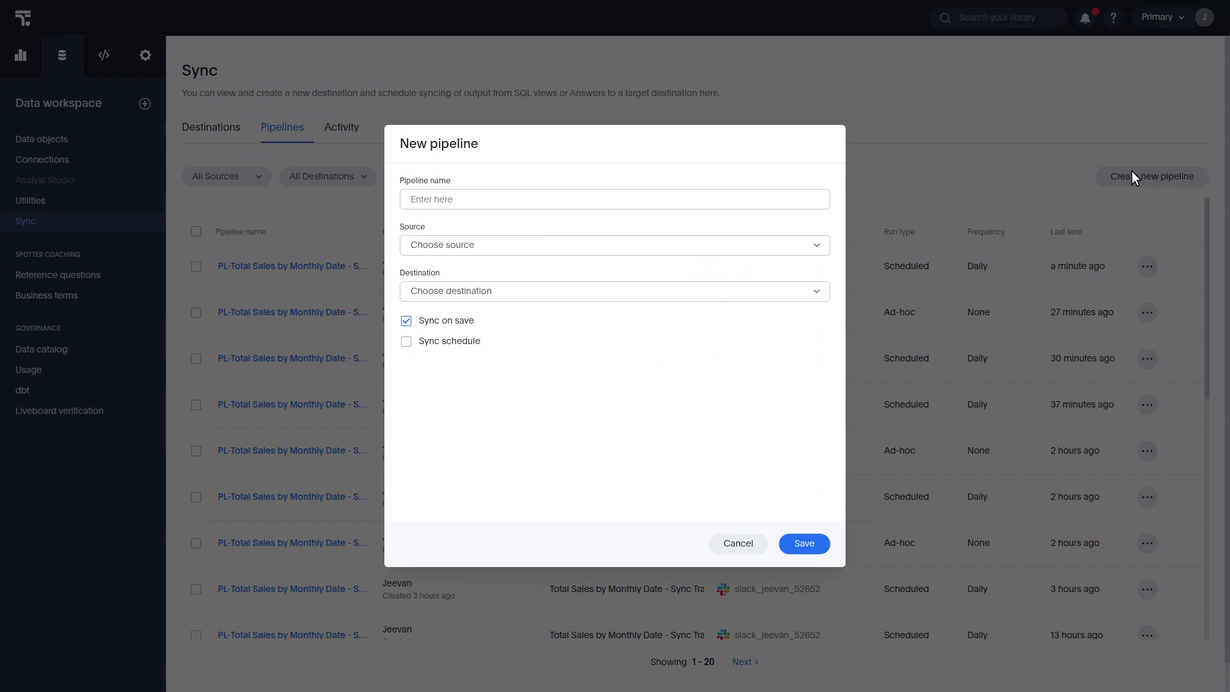
click(743, 545)
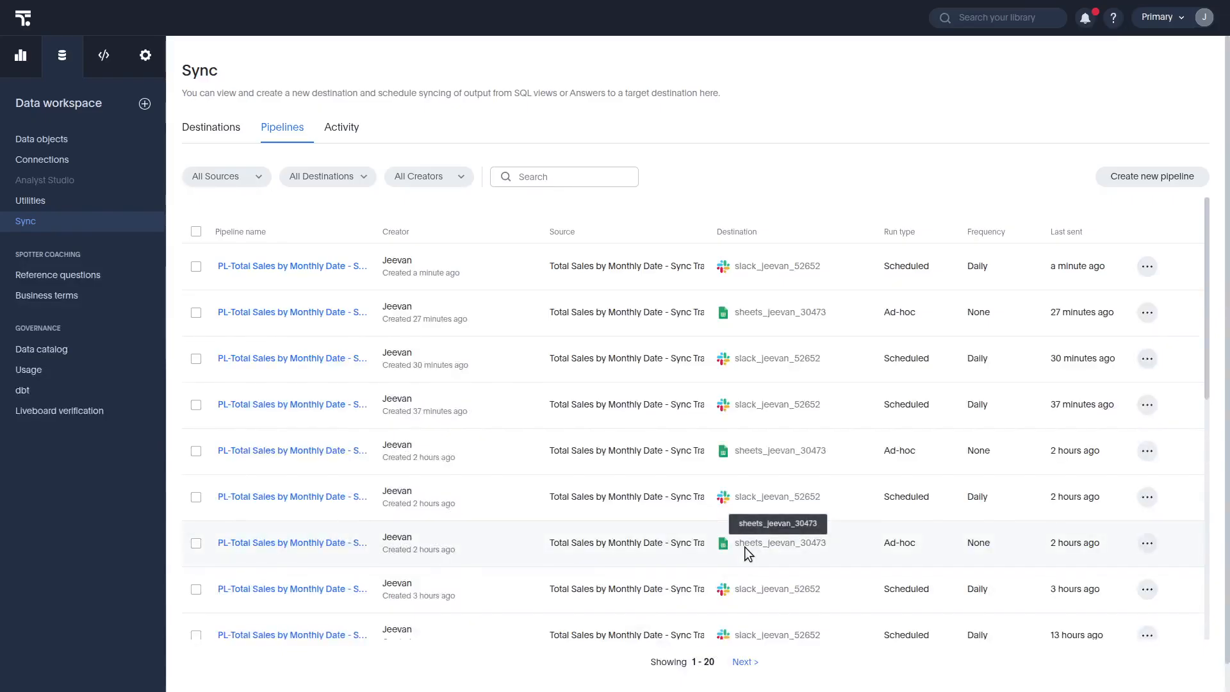
click(341, 130)
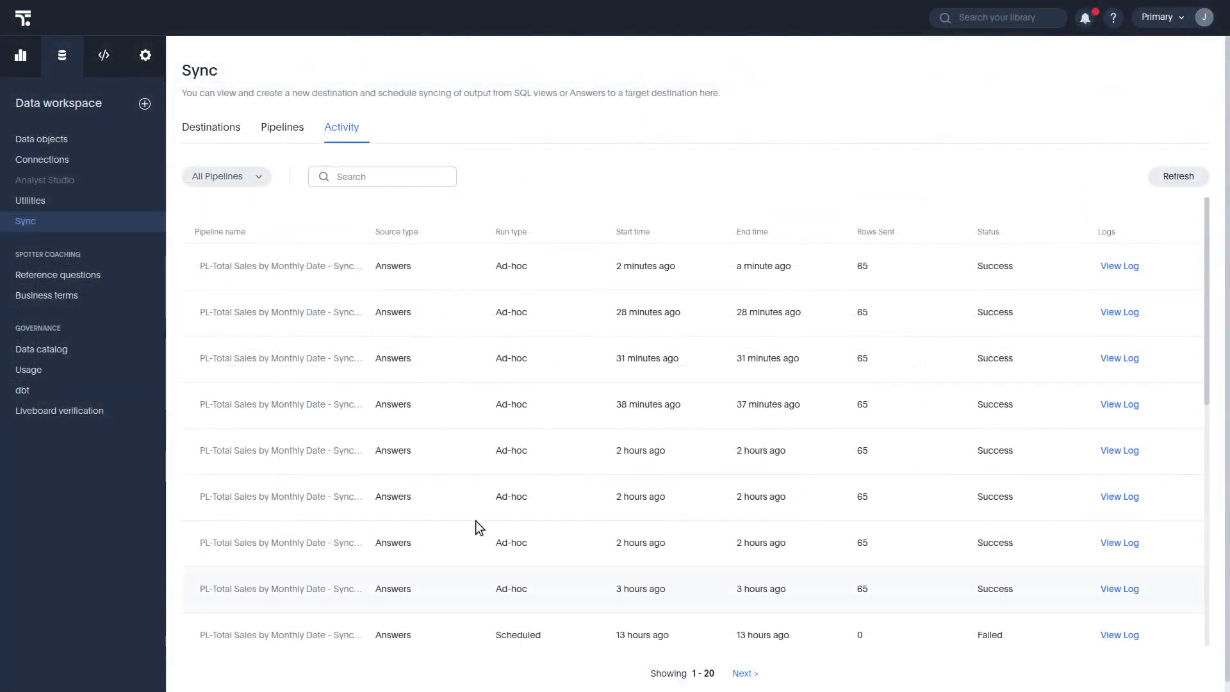
Return to Insights and open the ThoughtSpot Sync - training liveboard from the Liveboards list
click(29, 61)
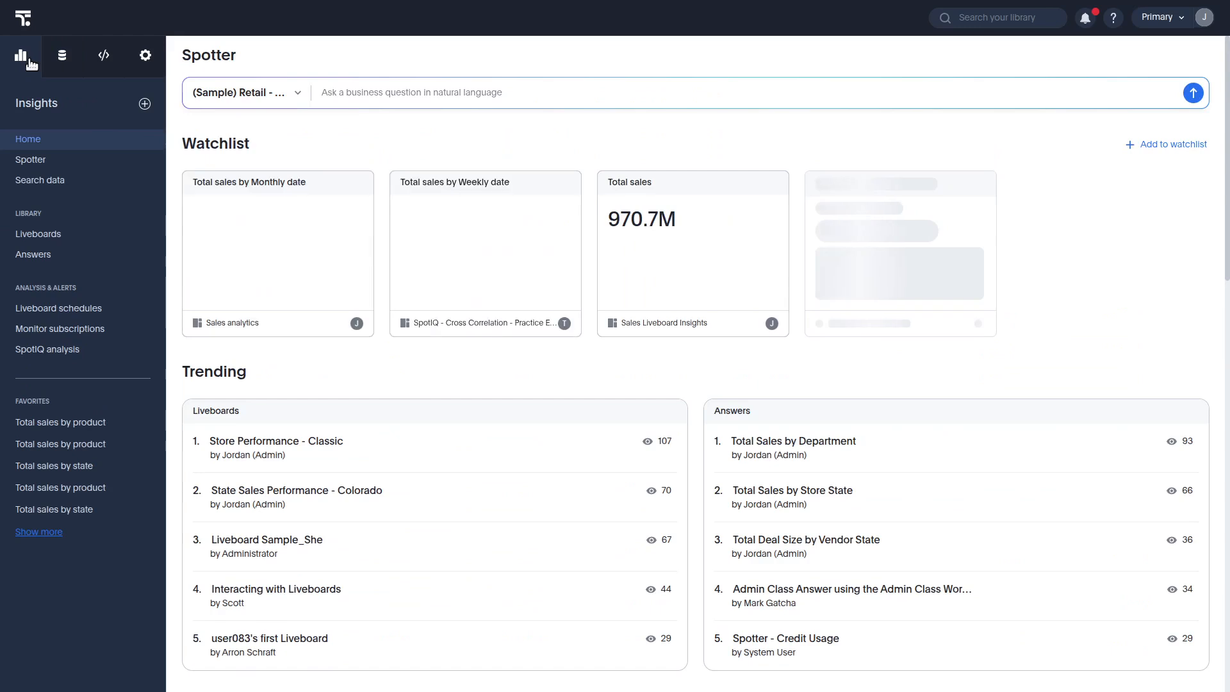
click(49, 237)
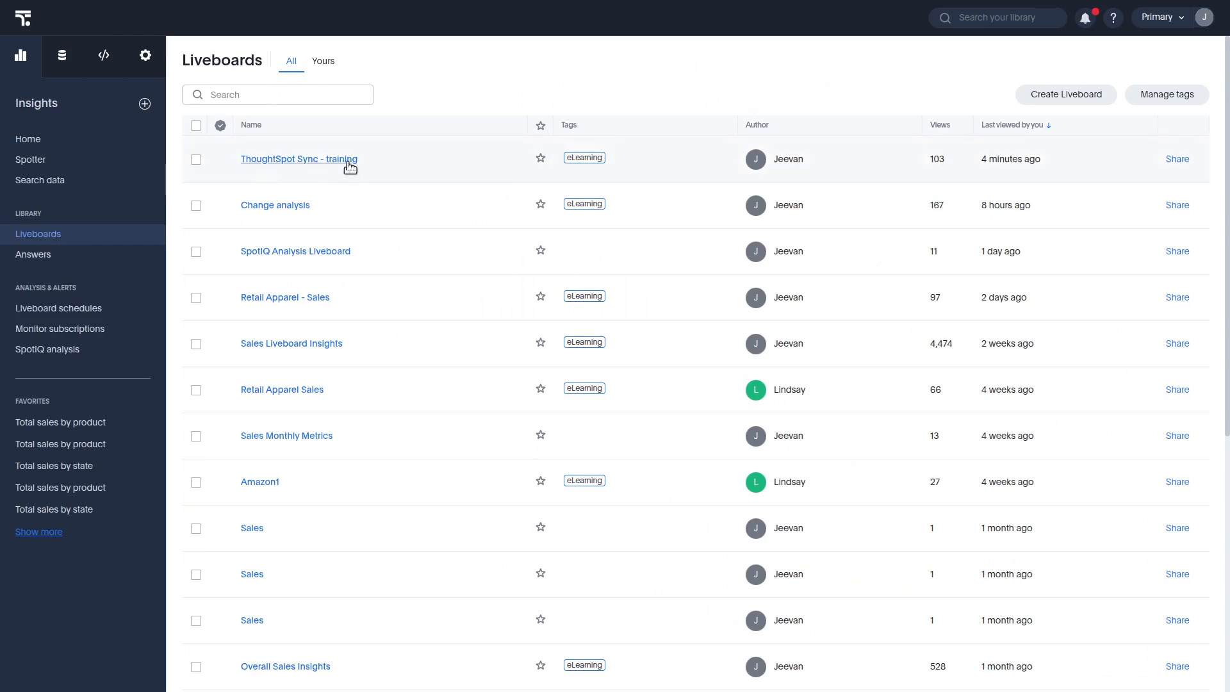
click(298, 160)
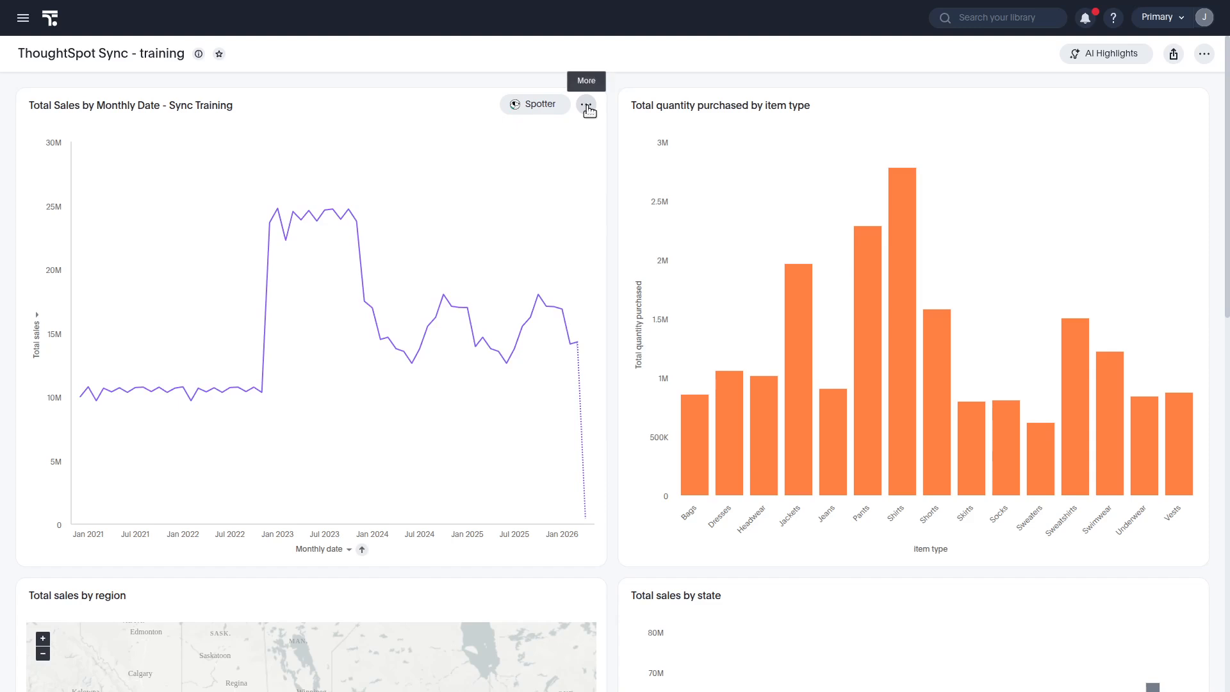
Start a Sync to Sheets pipeline for the Total Sales by Monthly Date chart and choose the personal Sheets destination
click(586, 106)
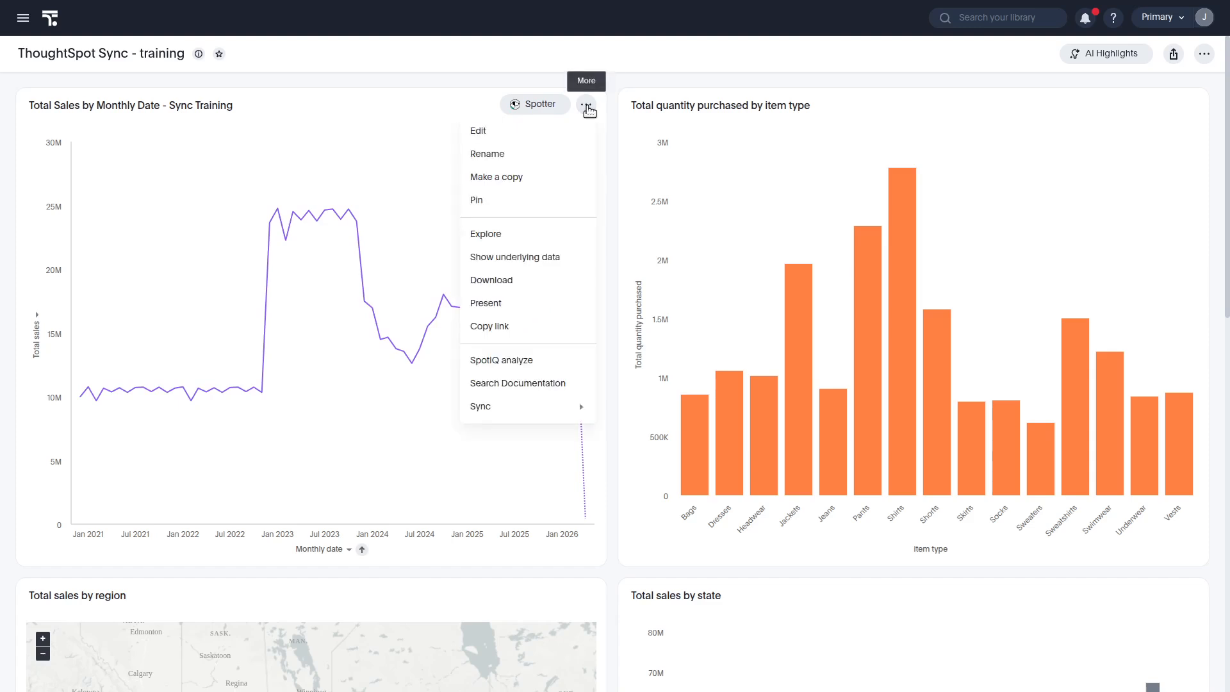
mouse_move(527, 404)
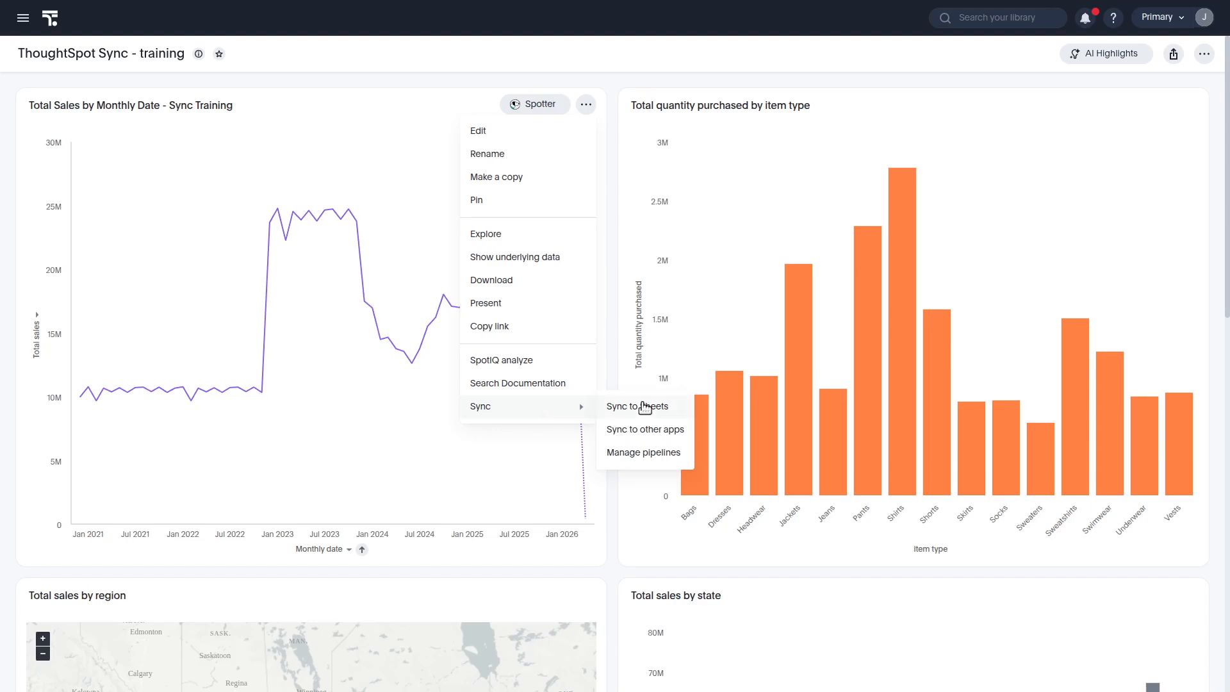
click(643, 406)
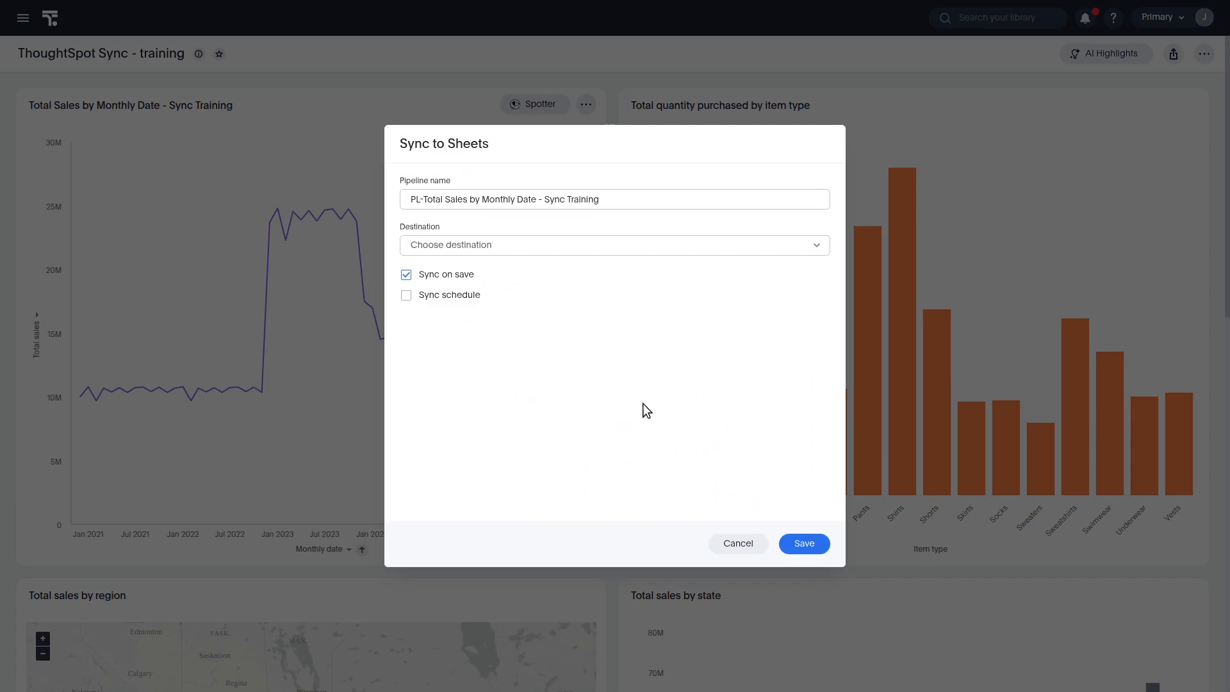
click(505, 247)
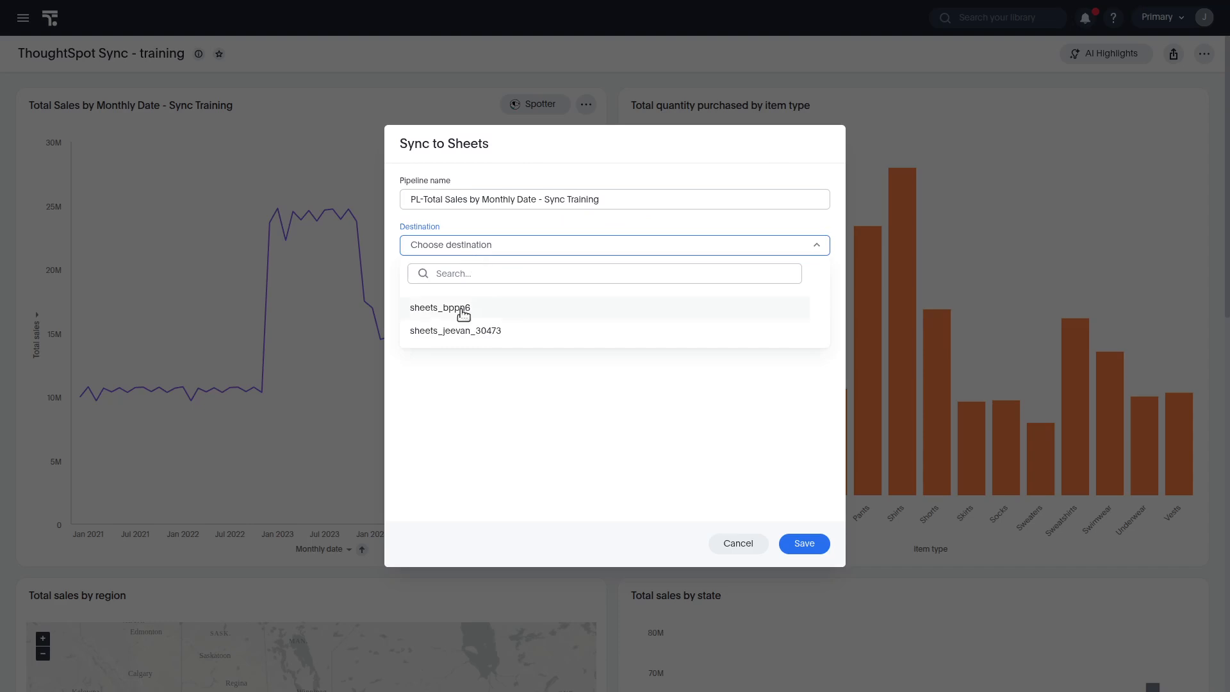
click(473, 332)
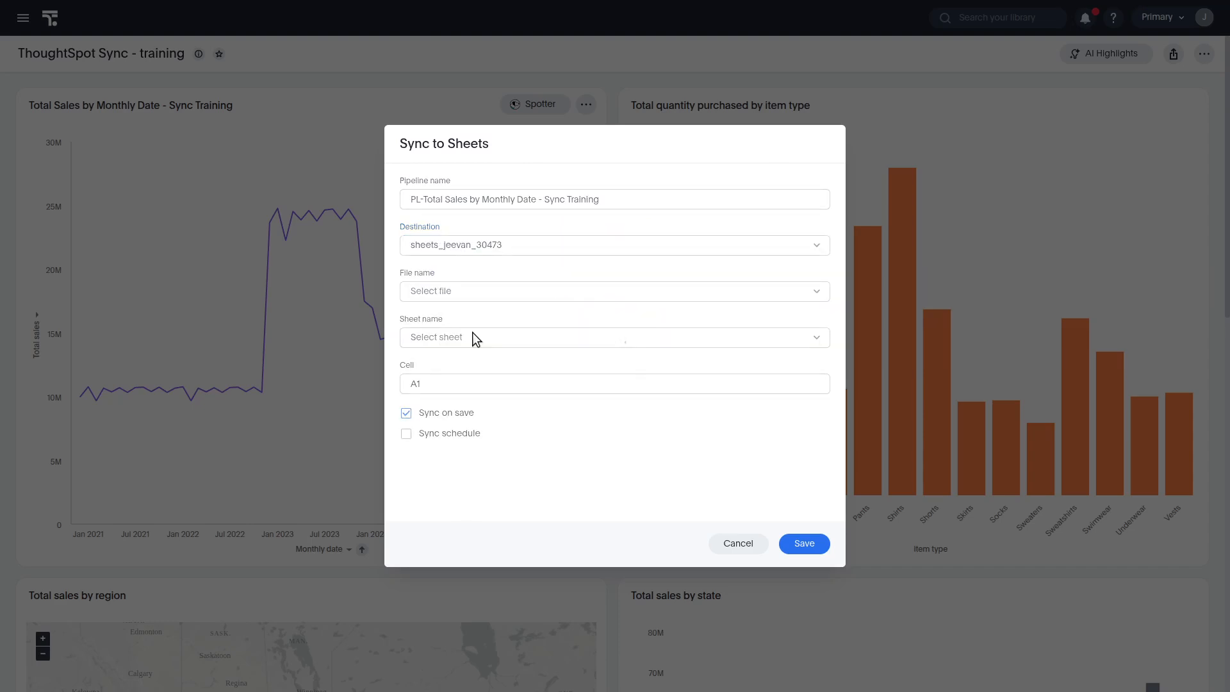
Set the file to Monthly Sales - training and the sheet to Sheet1, then save the Sheets pipeline
click(611, 299)
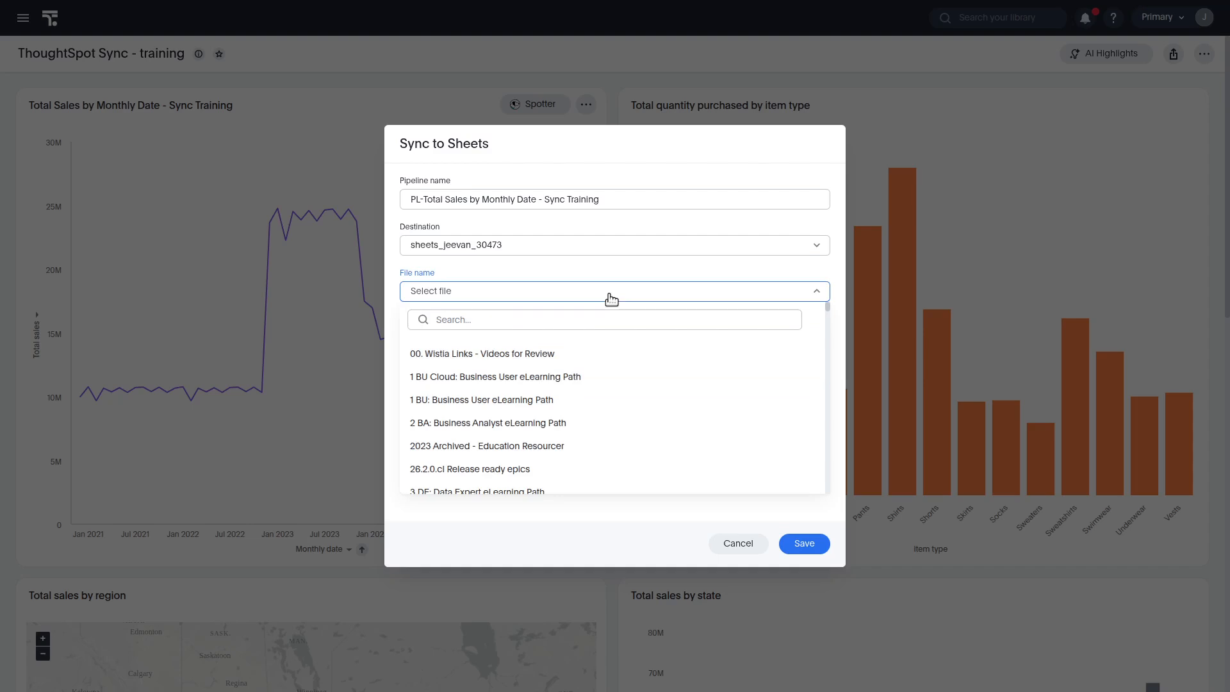
click(472, 320)
text(monthly)
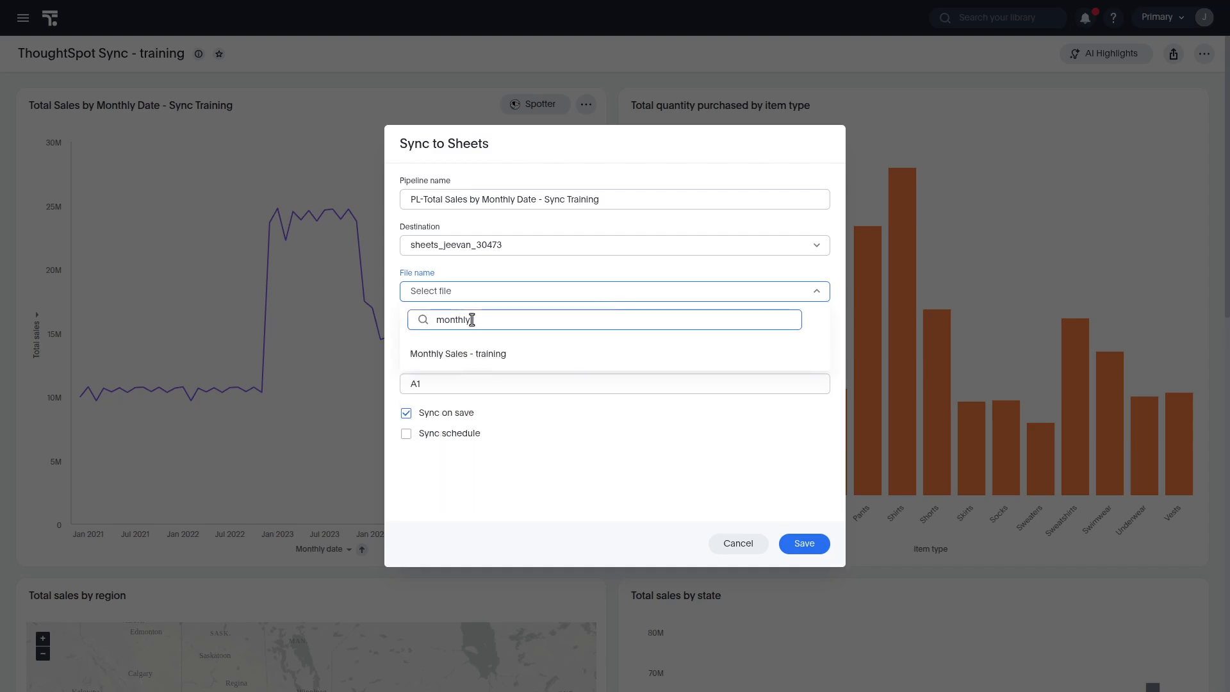
click(462, 353)
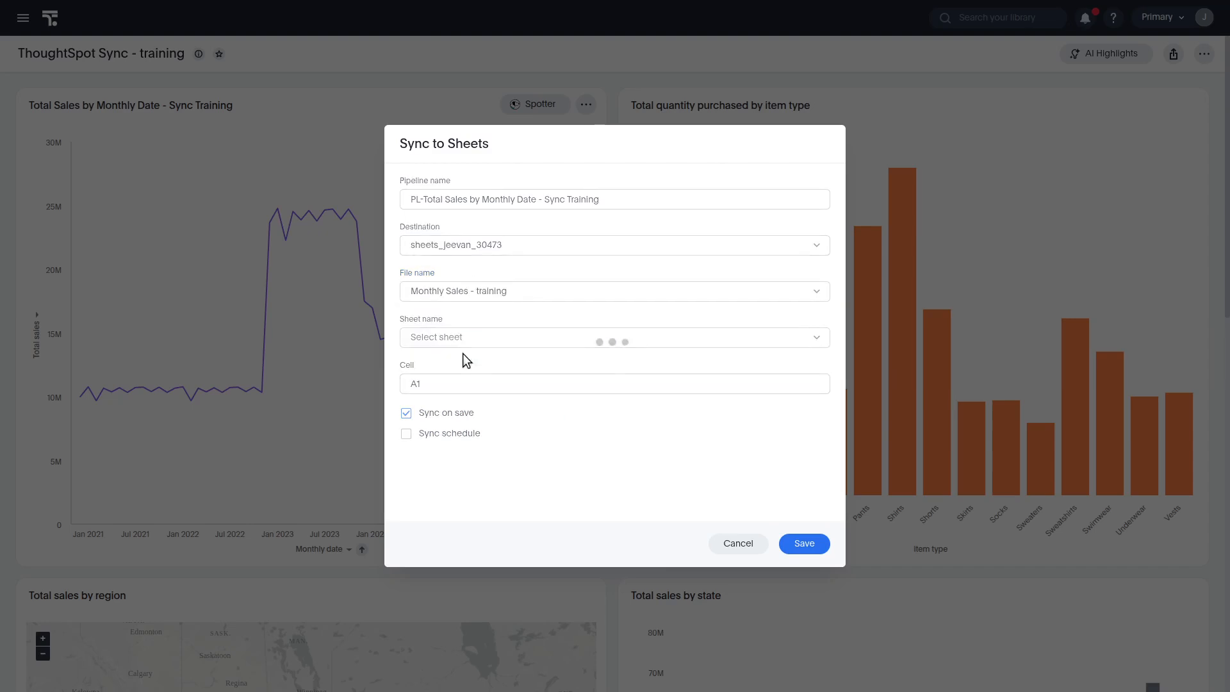
click(525, 342)
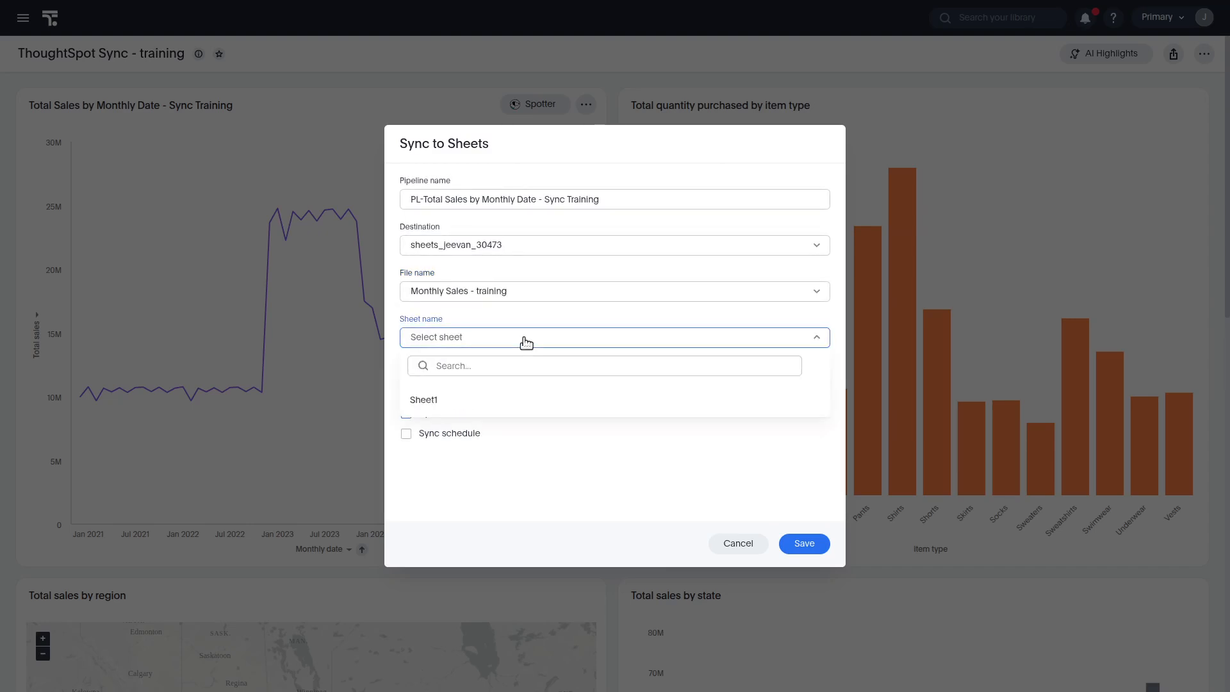
click(499, 400)
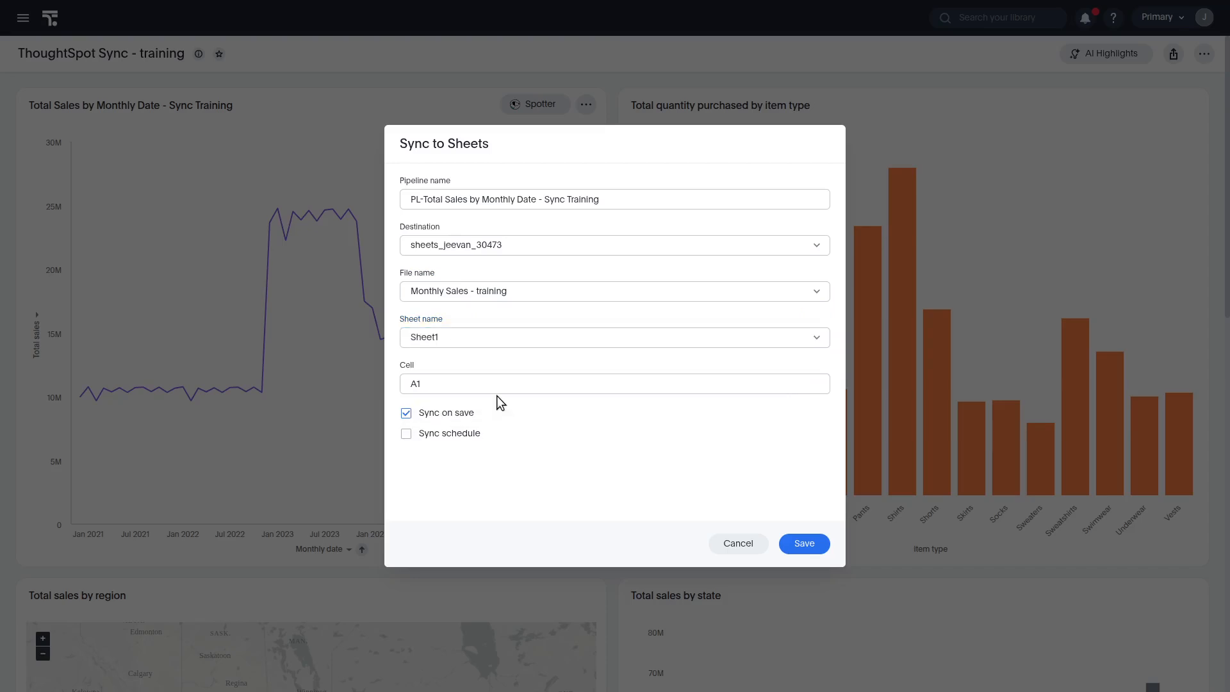
click(800, 544)
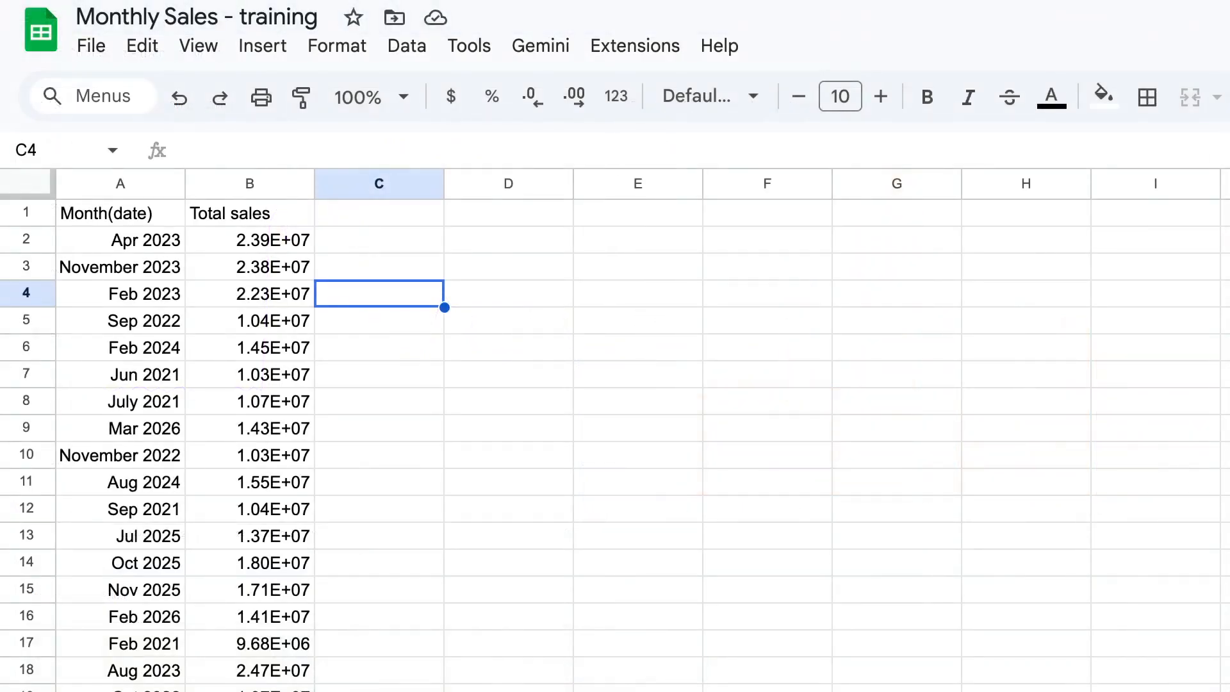